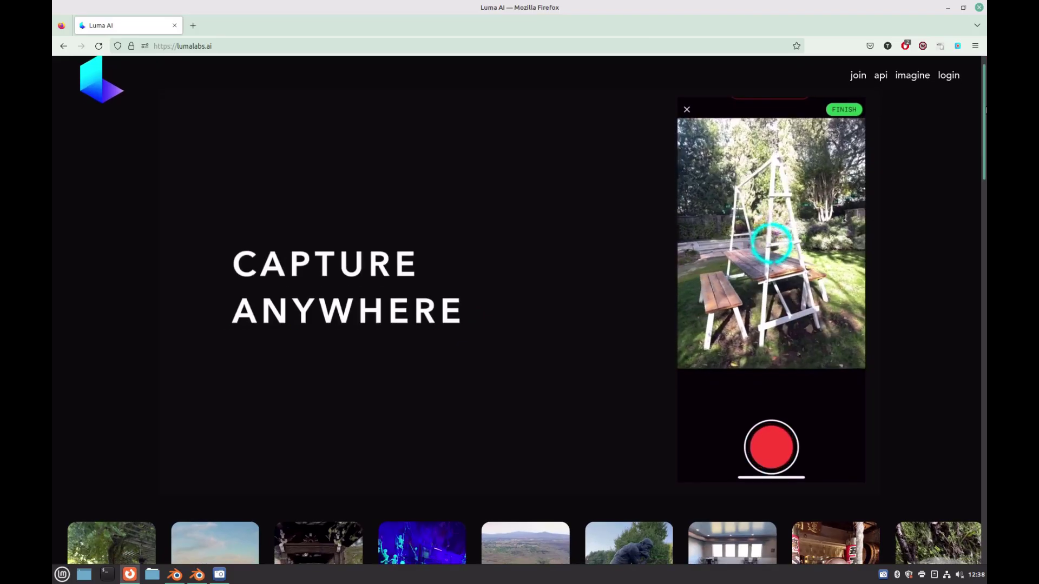
Scroll through the plant folder's thumbnails and select IMG_6833.CR2
scroll(986, 118, "down", 1)
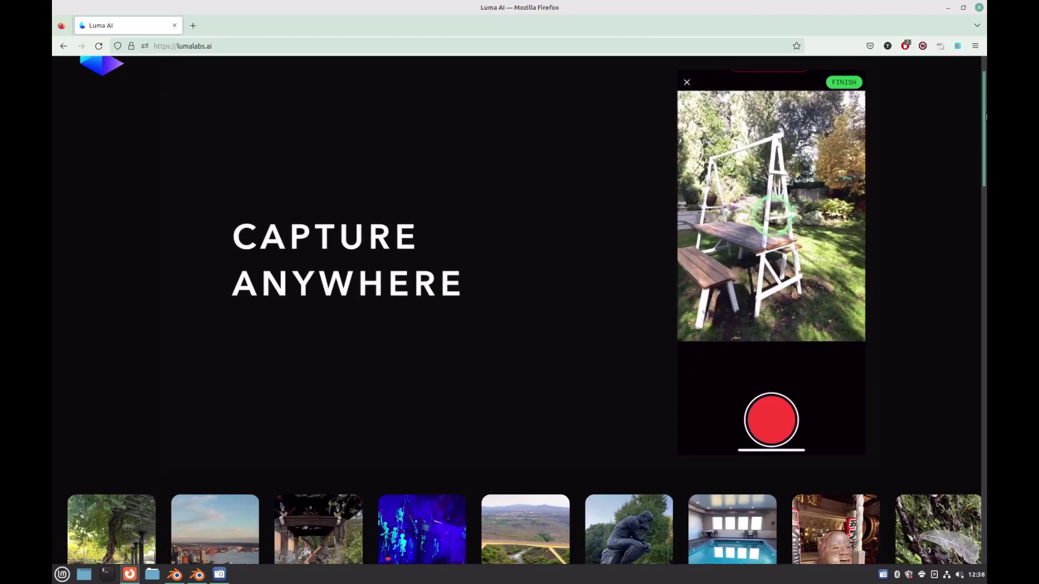
left_click_drag(986, 118, 986, 98)
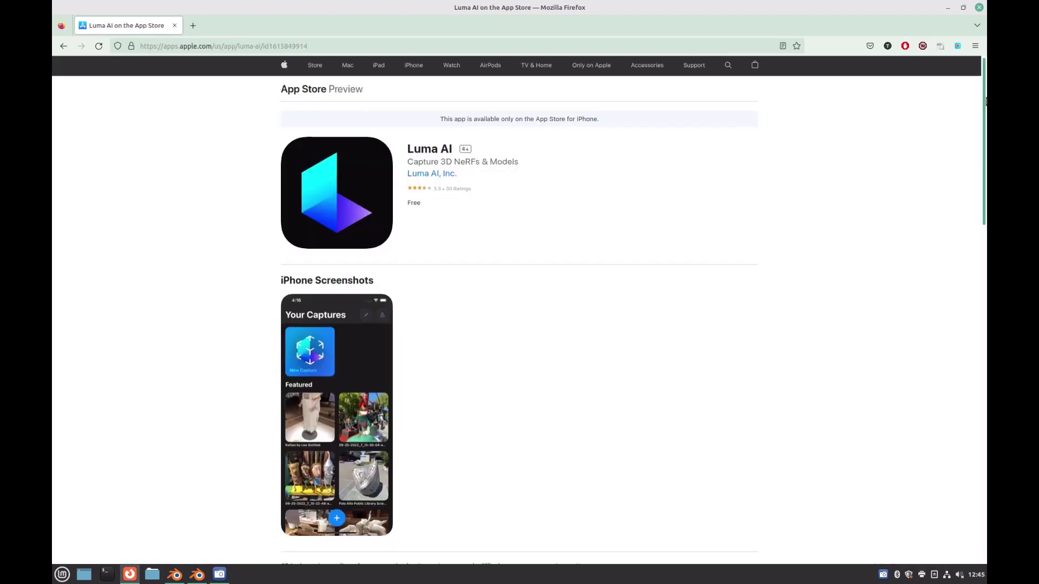
left_click_drag(986, 102, 986, 150)
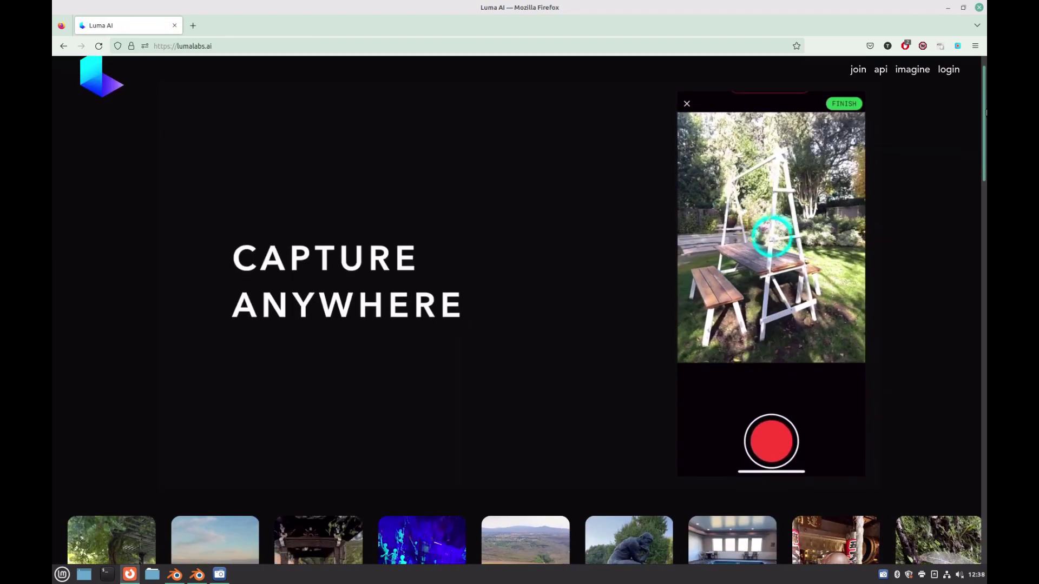
left_click_drag(986, 112, 986, 92)
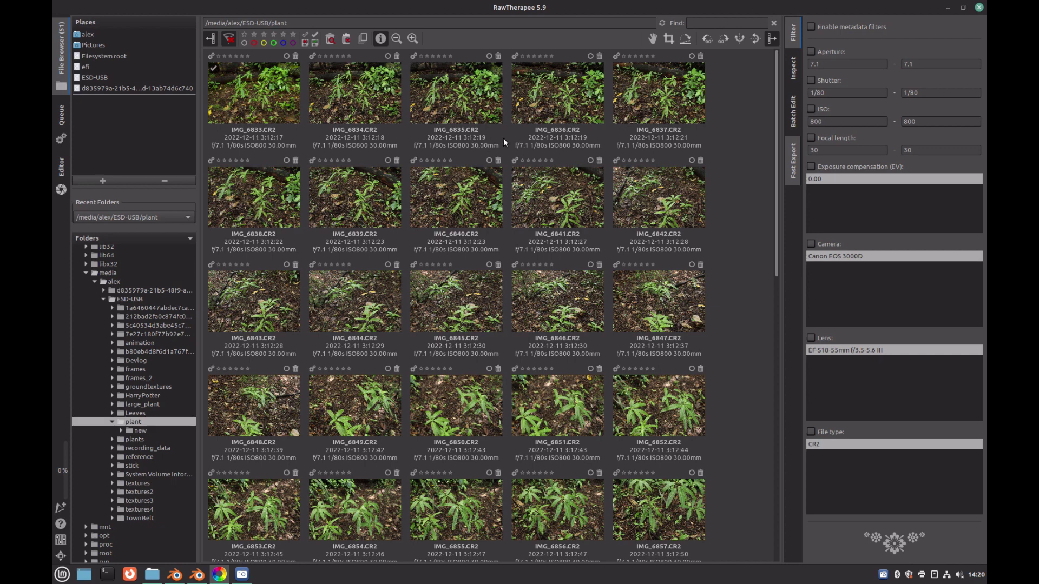
left_click(262, 104)
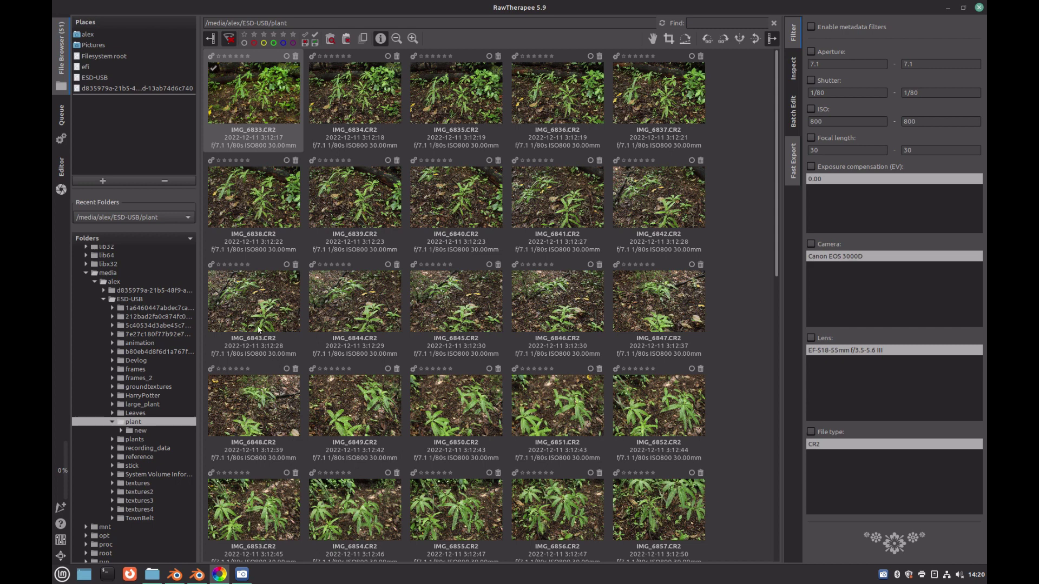
Open IMG_6833.CR2 in the editor and switch it to the Neutral processing profile
double_click(255, 101)
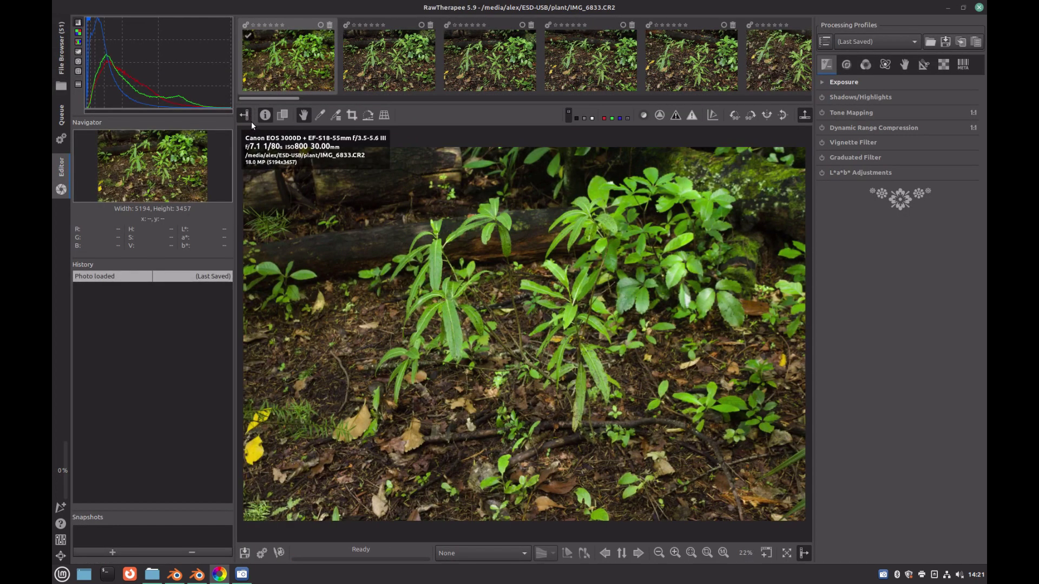
scroll(883, 37, "up", 1)
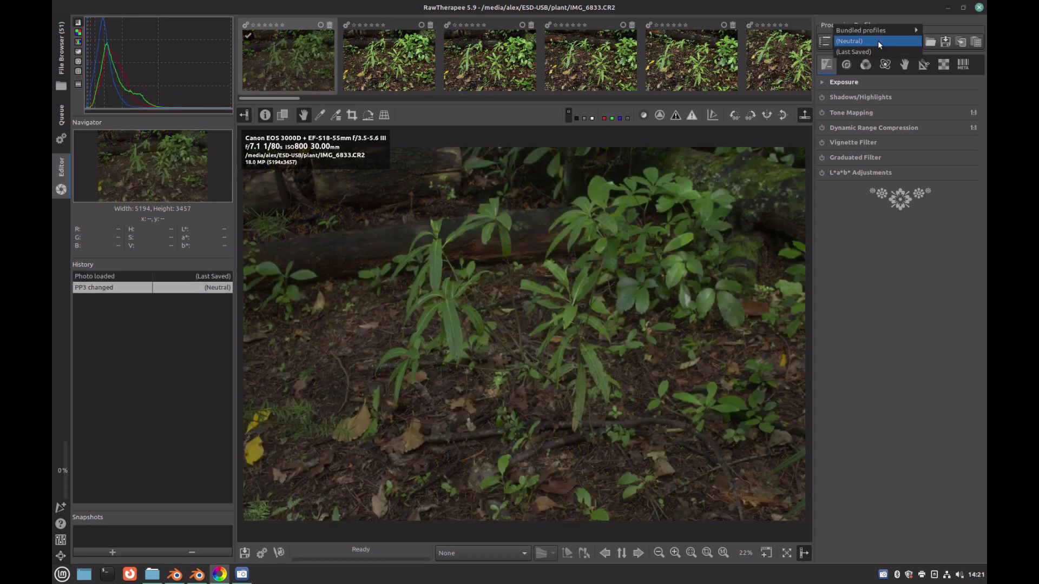
scroll(878, 42, "down", 1)
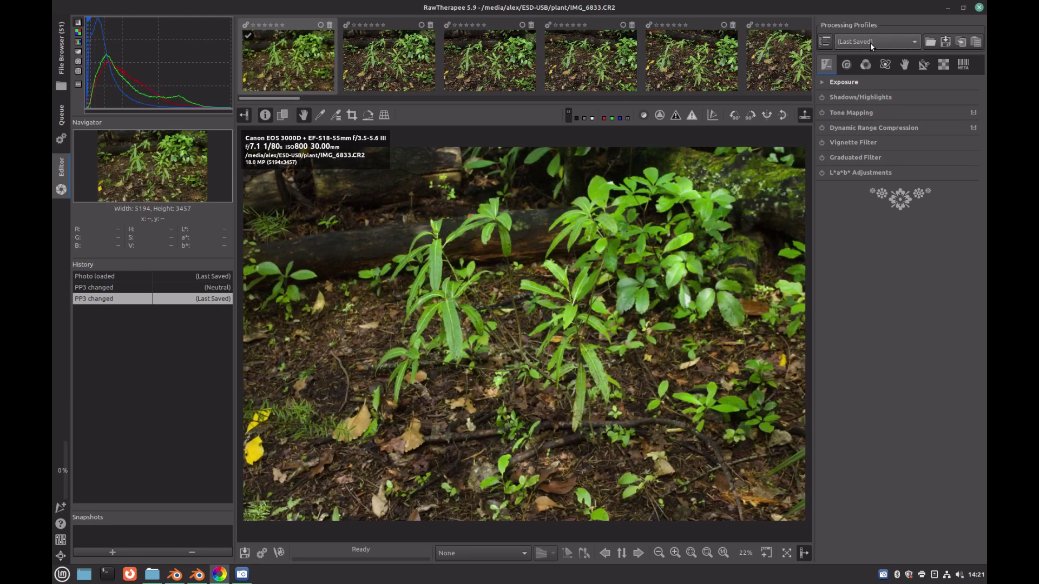
left_click(871, 43)
left_click(868, 31)
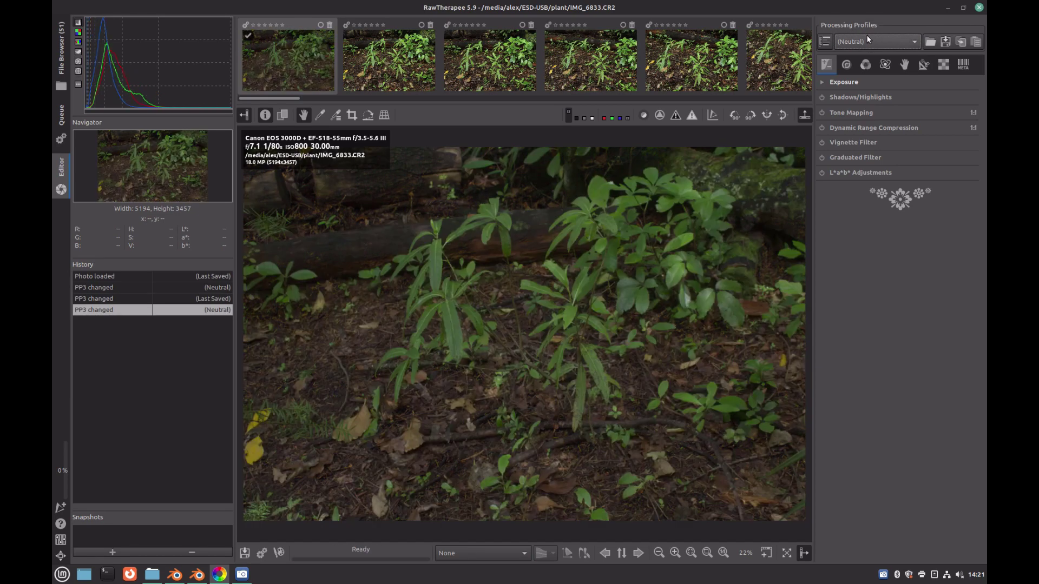
Raise Exposure Lightness to 23 and save the settings as a new processing profile
left_click(851, 84)
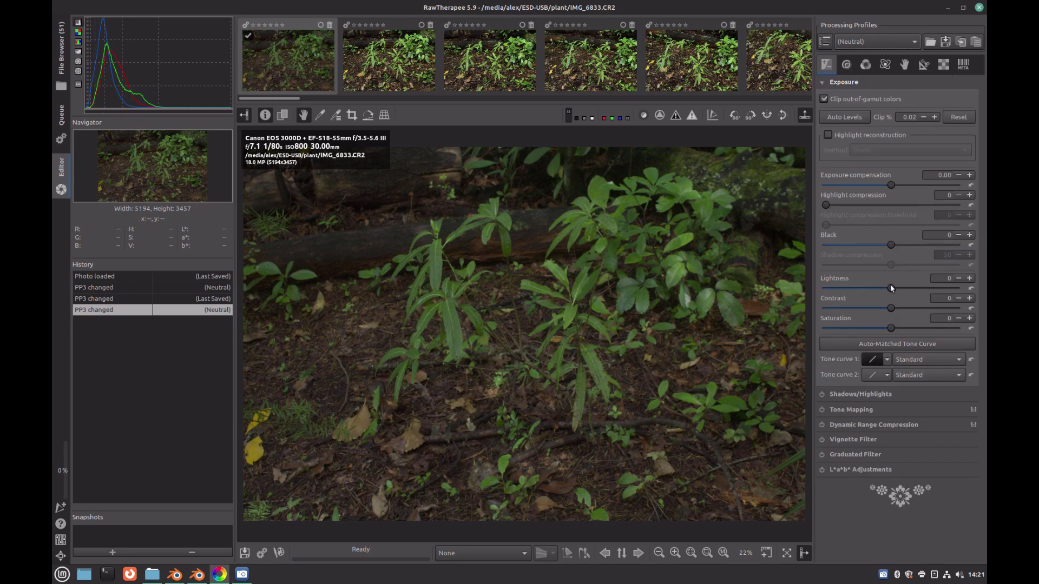
mouse_move(891, 288)
left_mouse_down()
mouse_move(920, 284)
mouse_move(909, 287)
left_mouse_up()
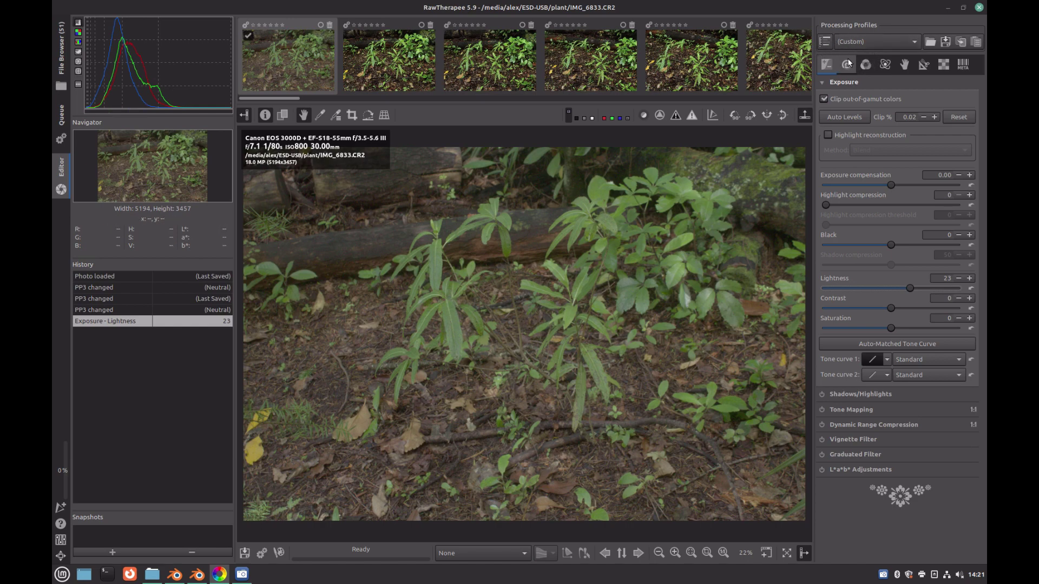
left_click(949, 42)
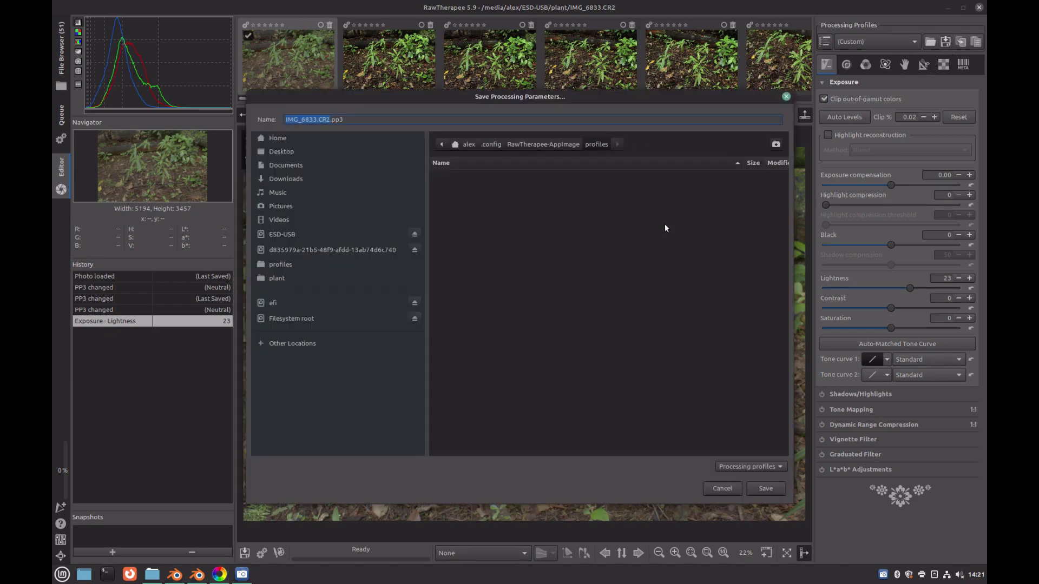
key("BackSpace")
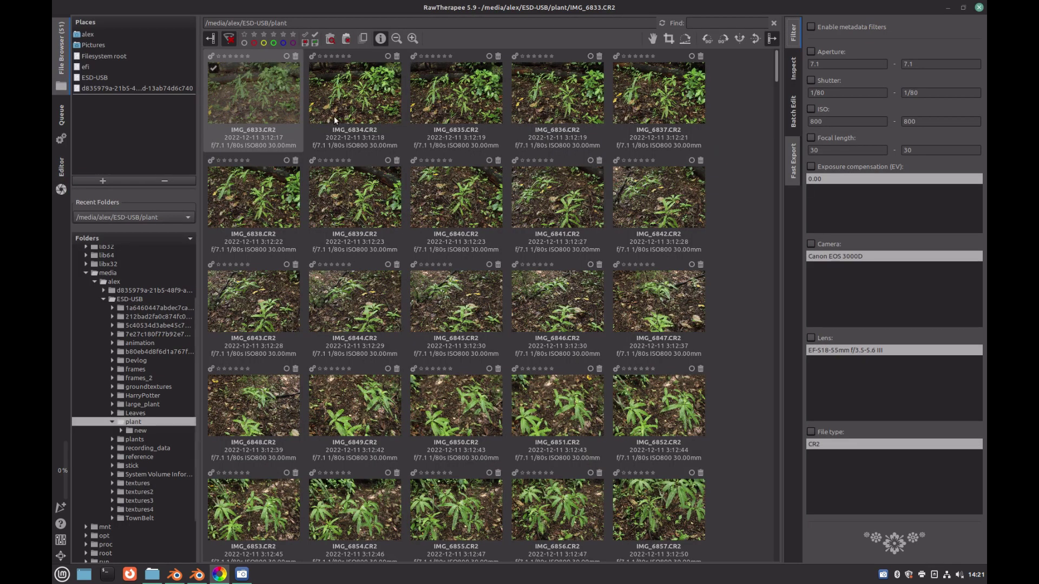
Select all photos and apply plant_profile from My profiles to them
key("ctrl+a")
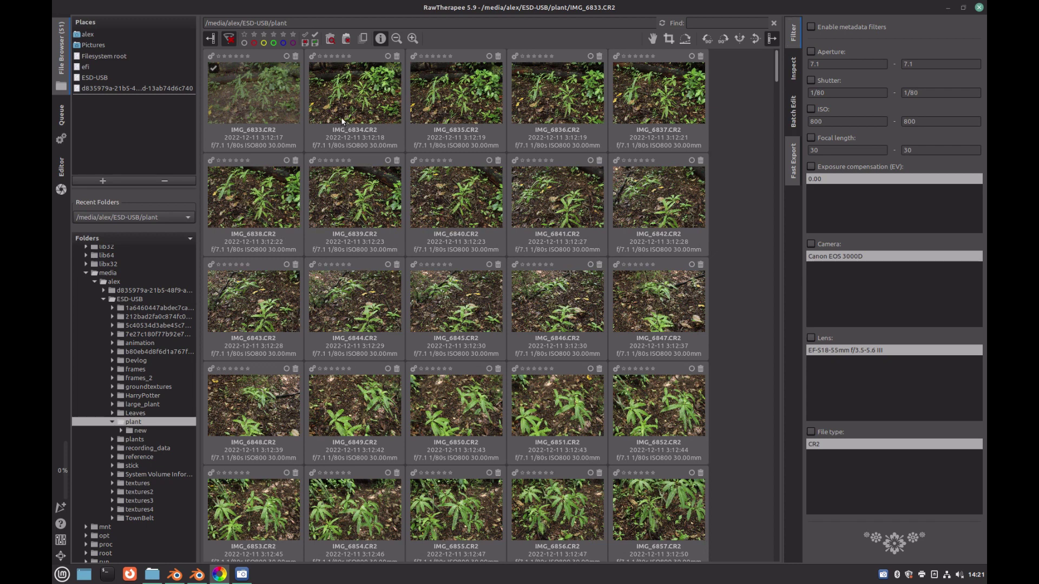
right_click(345, 123)
mouse_move(454, 230)
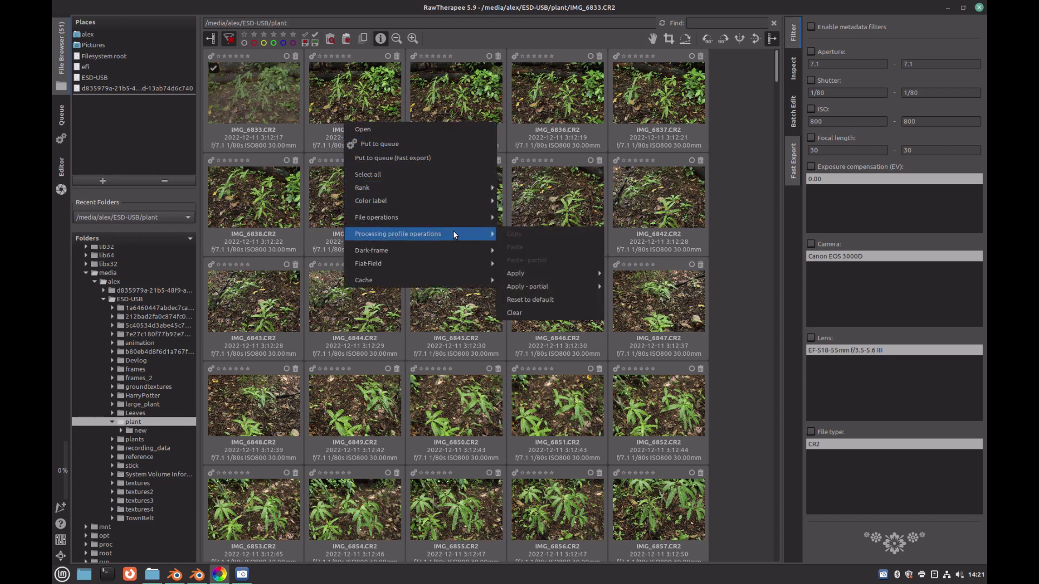
mouse_move(544, 274)
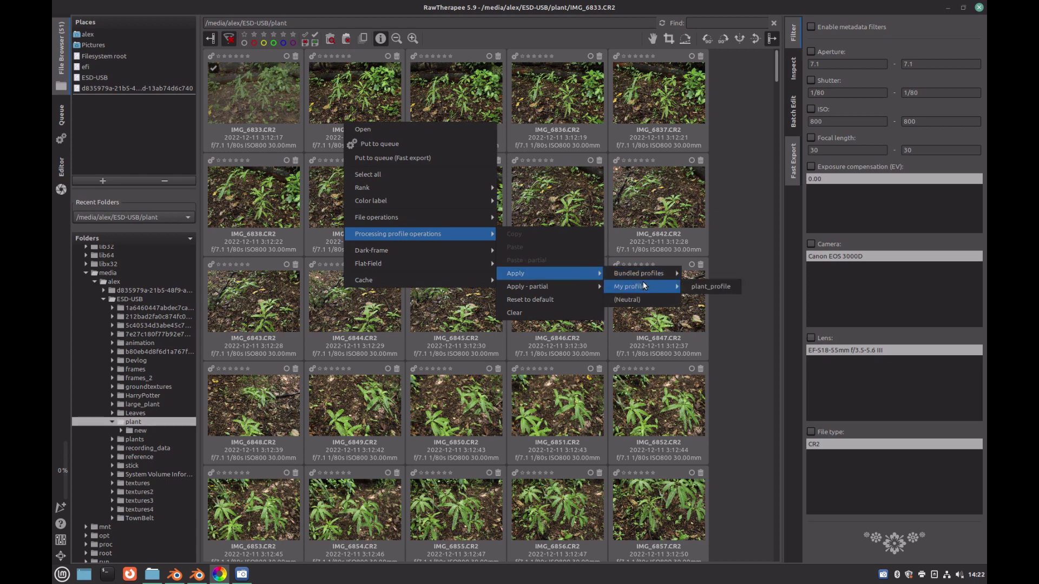
left_click(700, 287)
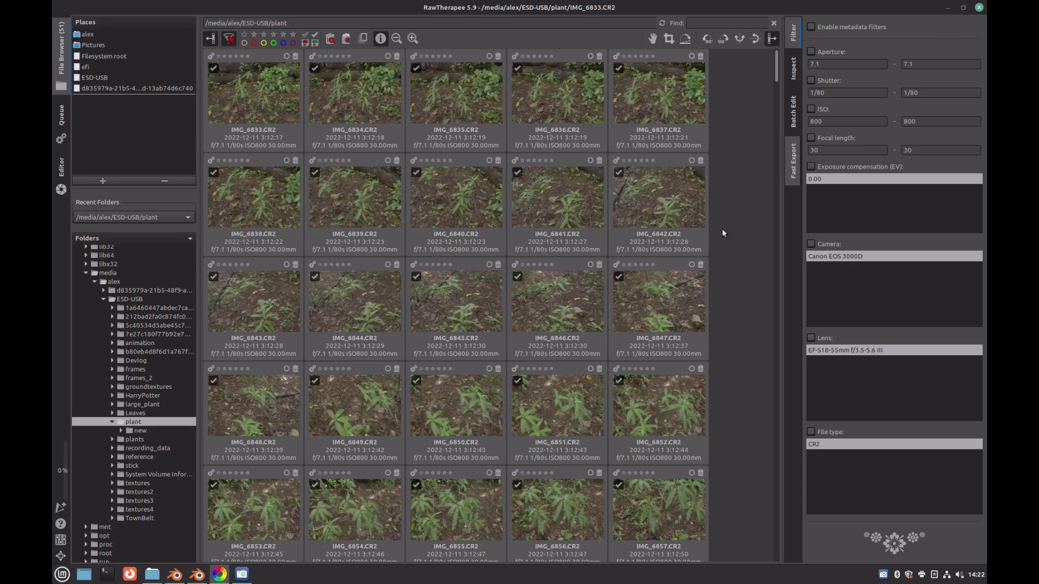
right_click(361, 107)
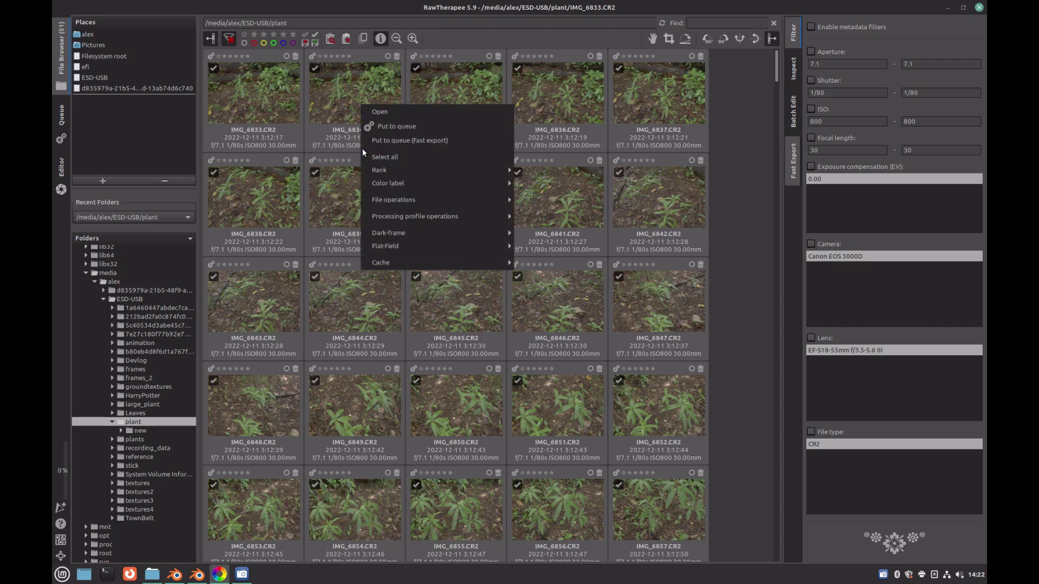
Queue all selected photos, set the output folder to exported_images, and start processing
left_click(407, 126)
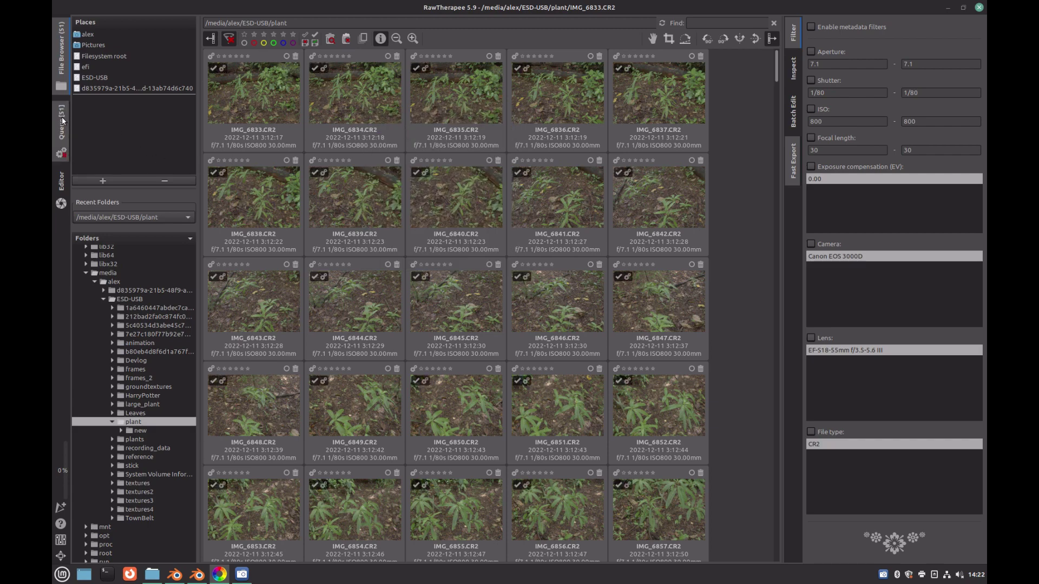
key("ctrl+F3")
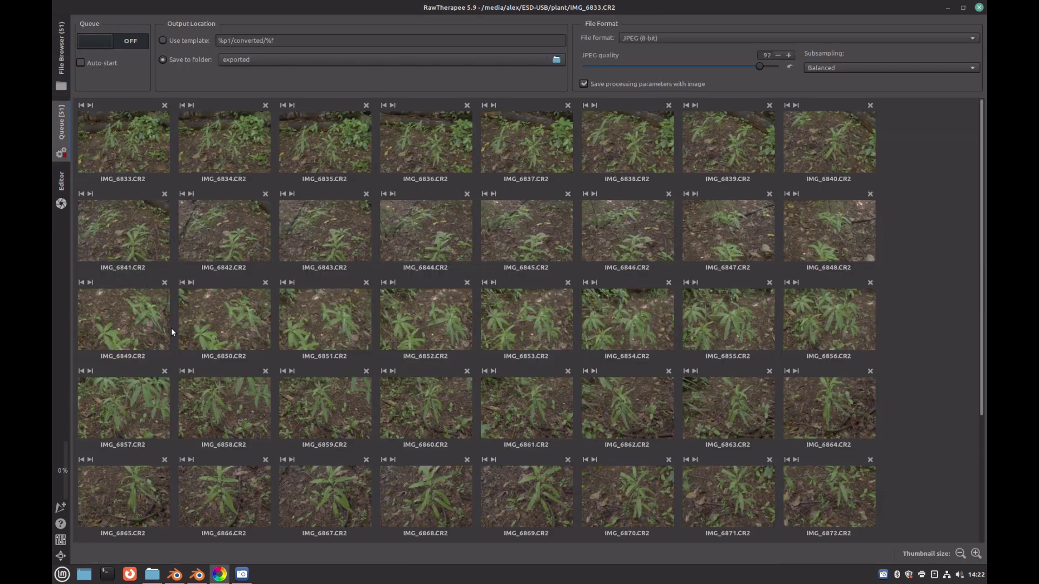
left_click(283, 61)
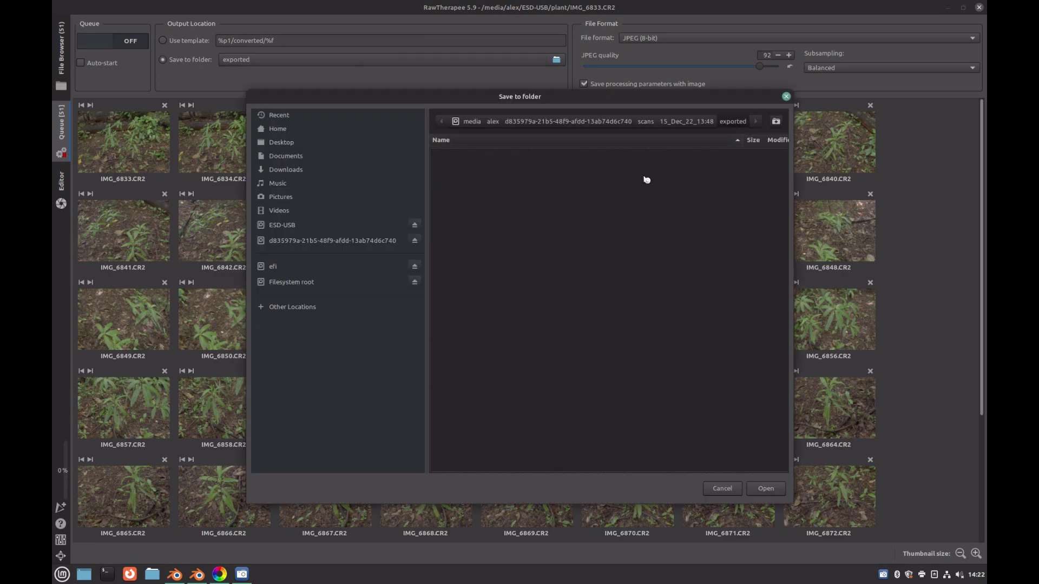
left_click(765, 488)
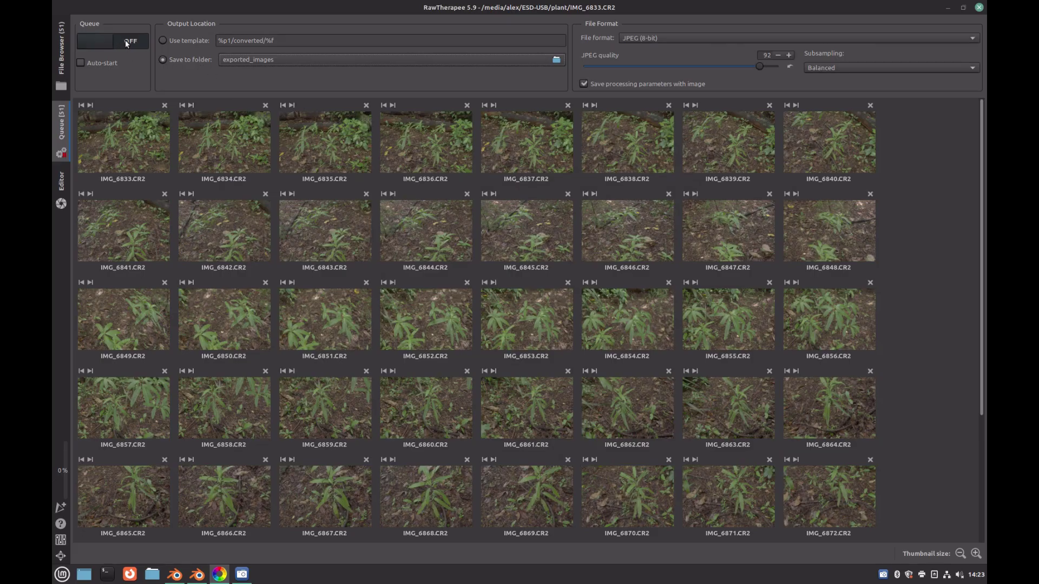
left_click(124, 43)
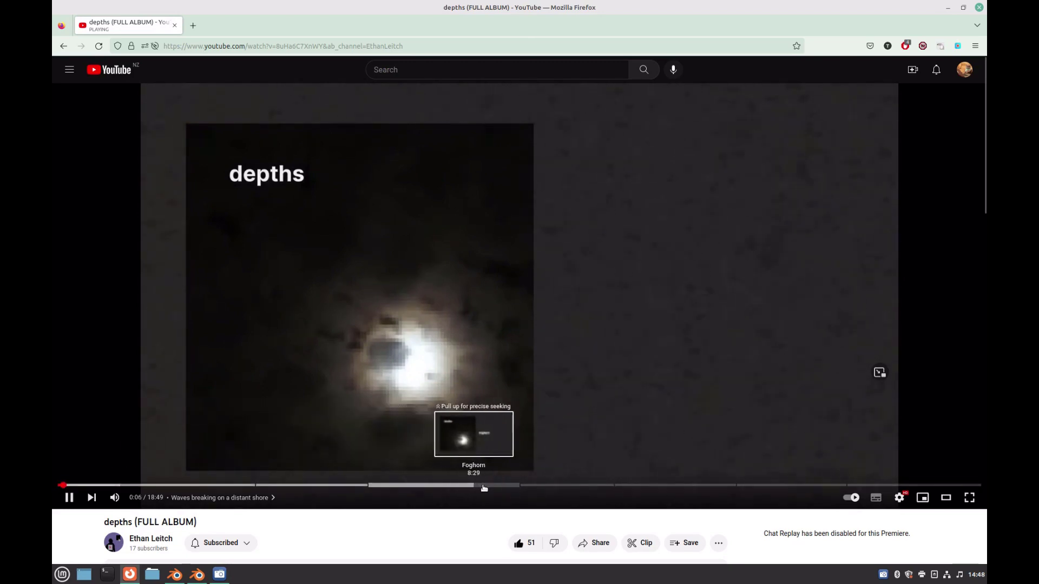
Open the depths album's Bandcamp page from the video and scroll down it
left_click(880, 373)
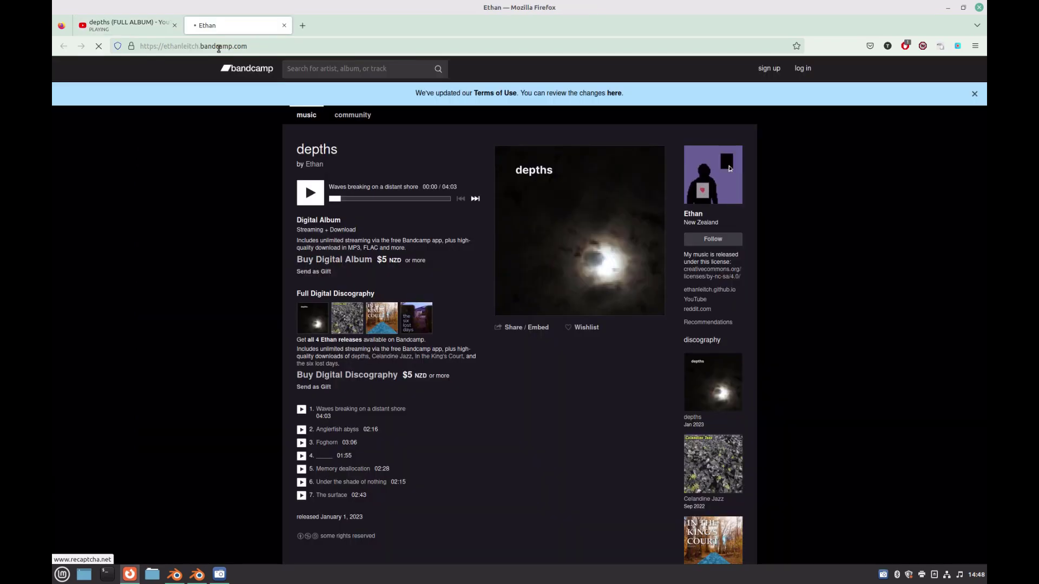
scroll(981, 174, "down", 3)
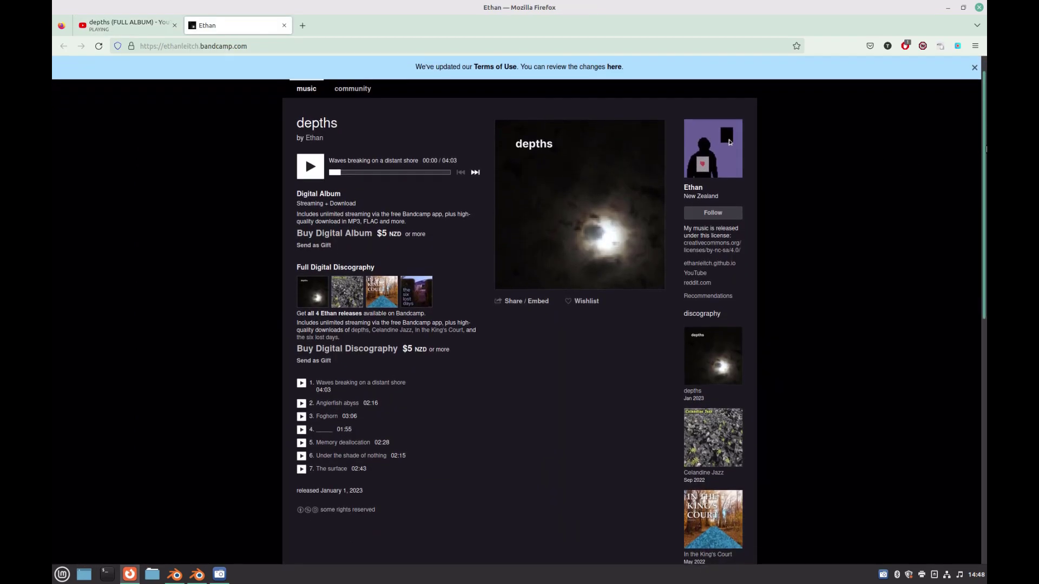
scroll(975, 180, "down", 2)
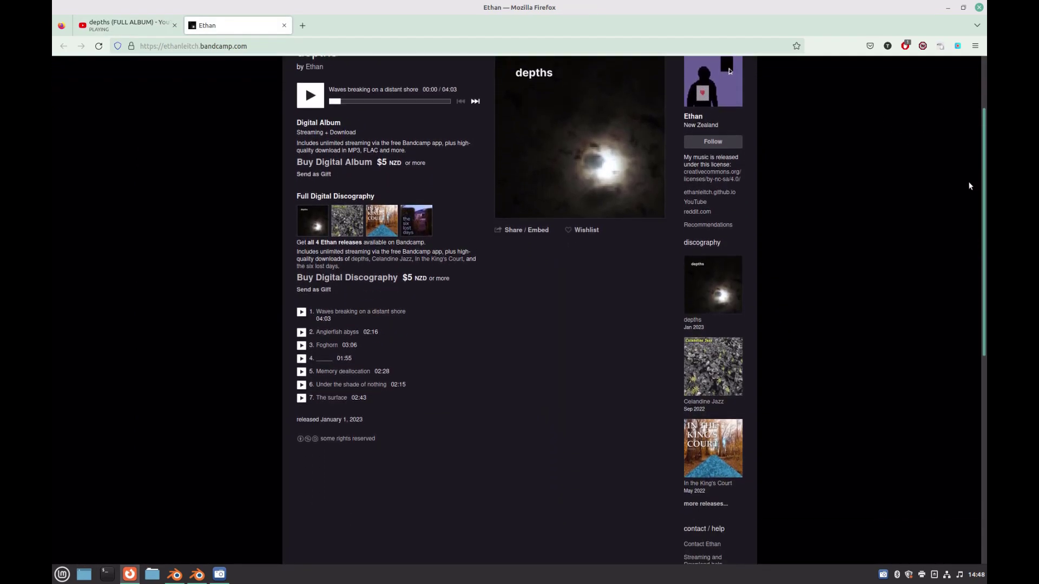
scroll(961, 191, "down", 2)
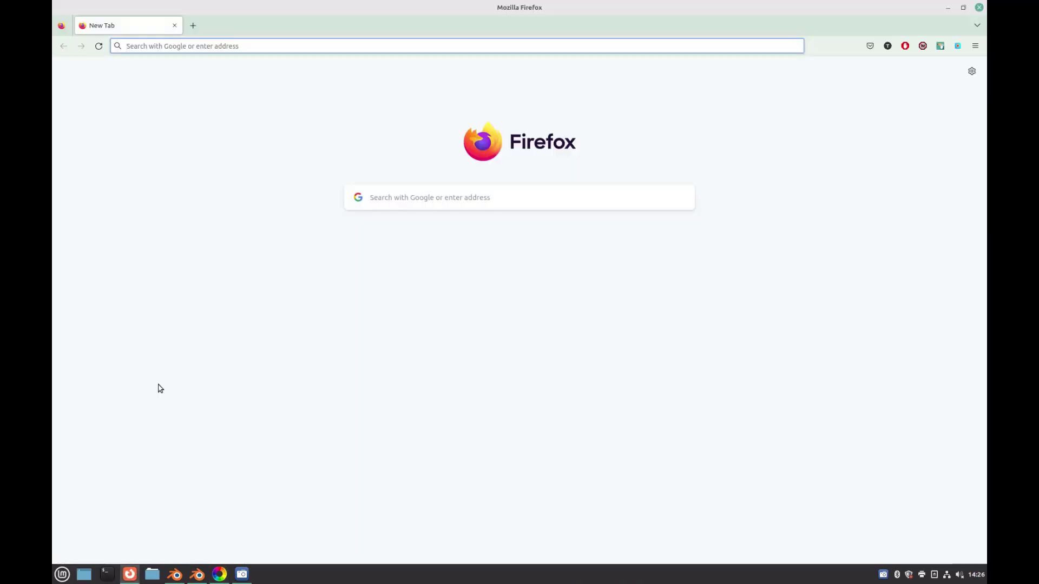
Go to lumalabs.ai via the address bar and log in
type("luma")
key("Return")
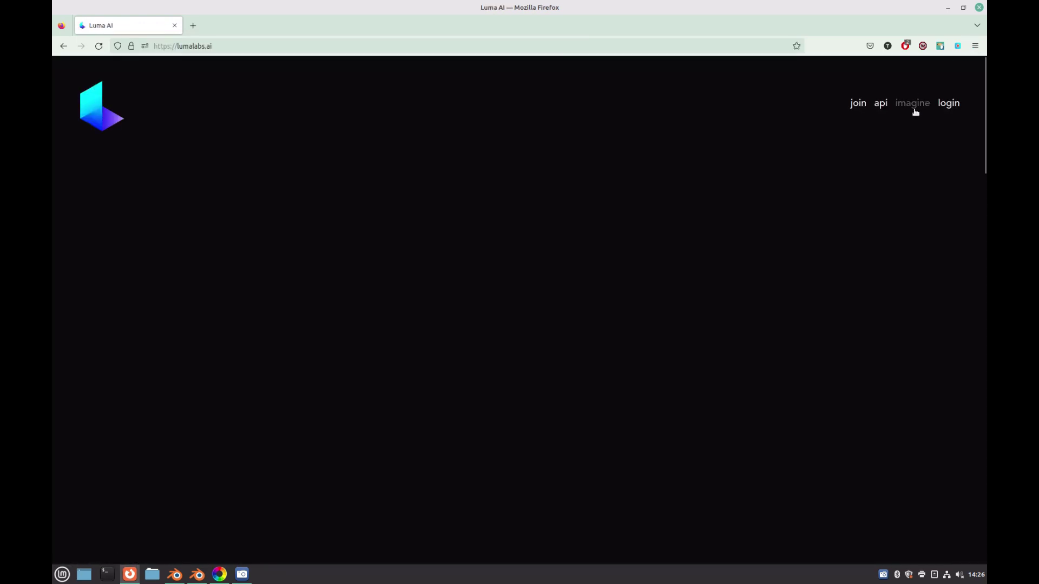
left_click(945, 107)
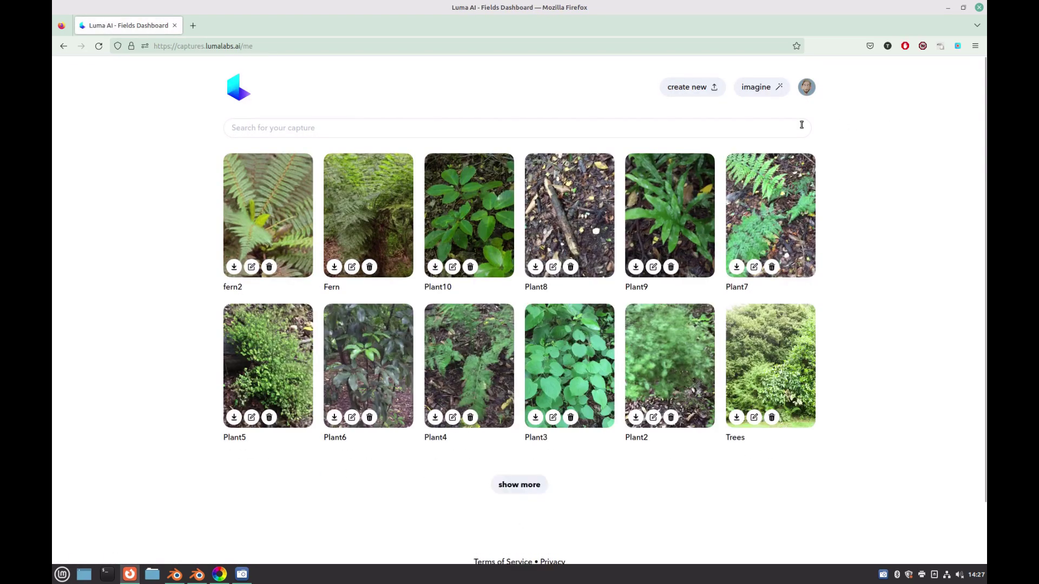
Start a new Luma capture, zip exported_images into exported_images.zip, and name the capture Tutorial
left_click(706, 89)
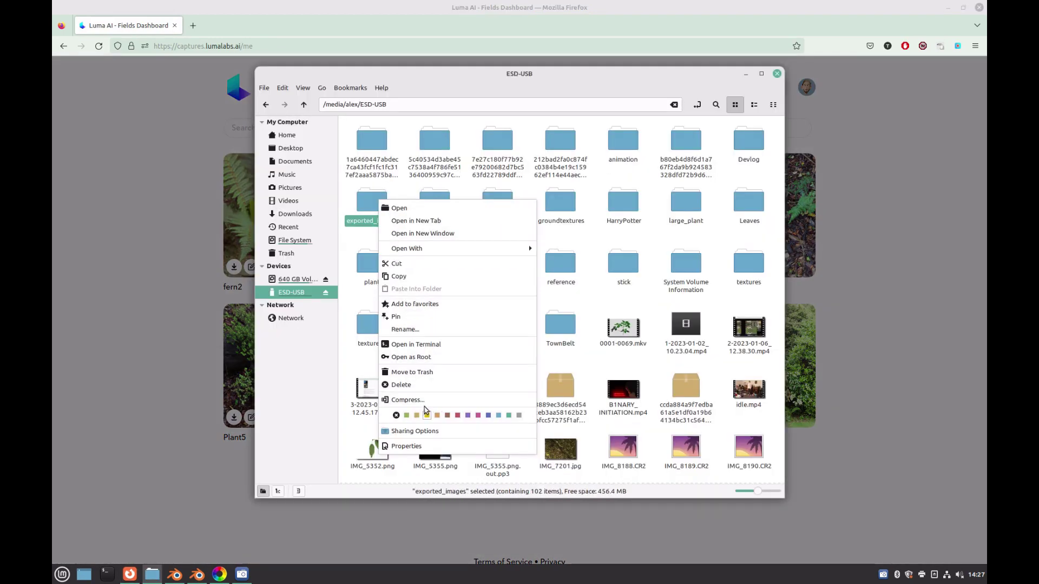
left_click(431, 399)
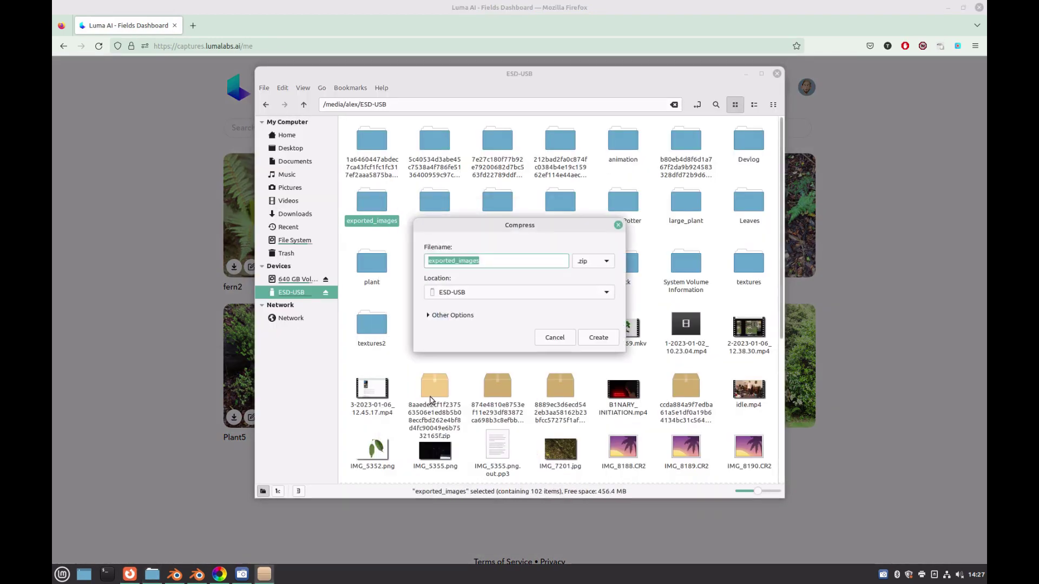
left_click(597, 341)
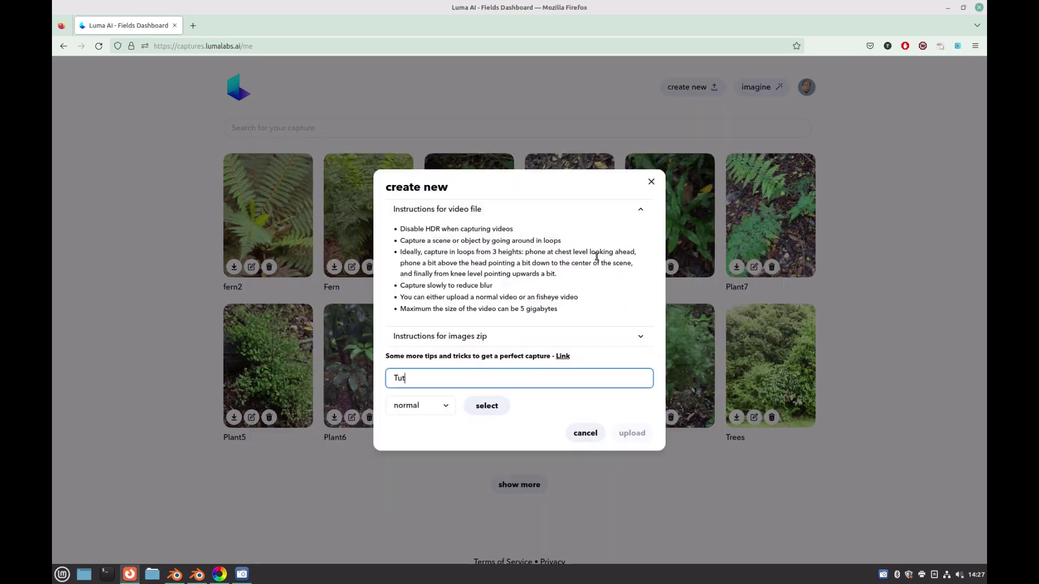
type("orial")
Upload the new Tutorial capture from the create new dialog
left_click(482, 406)
left_click(723, 492)
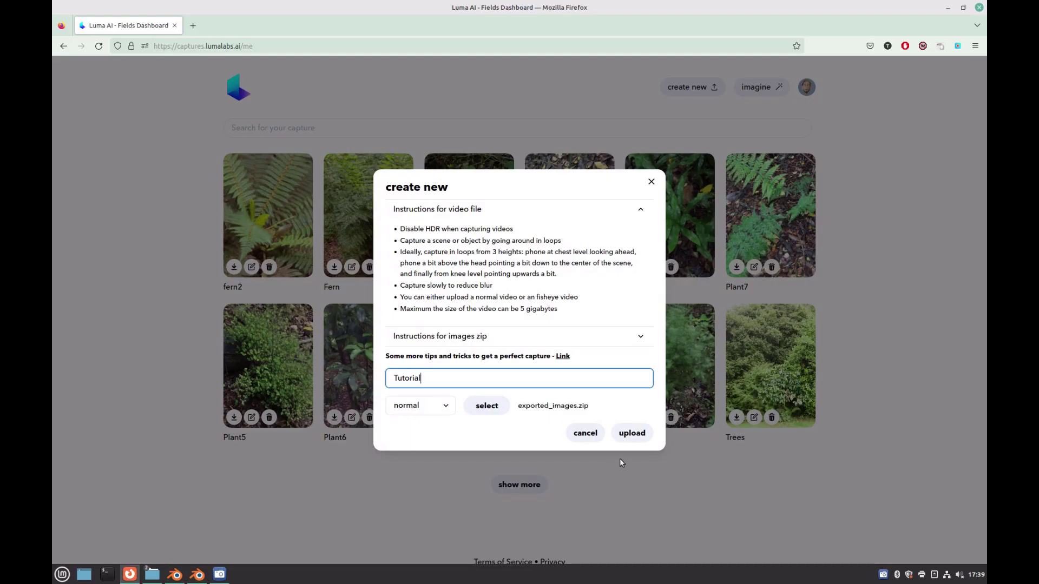
left_click(631, 433)
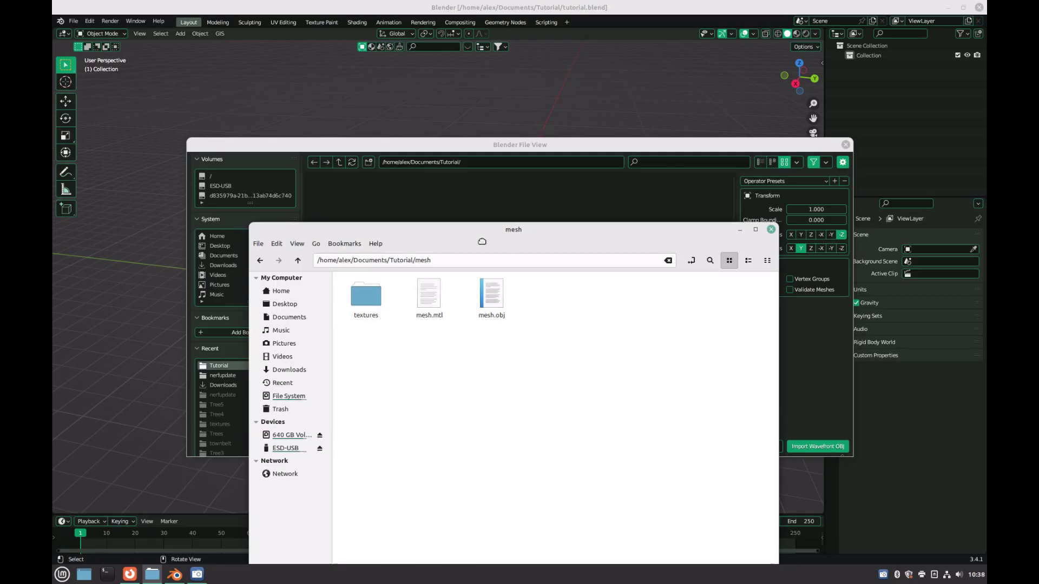
Drop mesh.obj into Blender's OBJ importer, close Nemo, and import it
left_click_drag(454, 225, 733, 294)
left_click_drag(772, 358, 542, 260)
left_click_drag(696, 295, 567, 351)
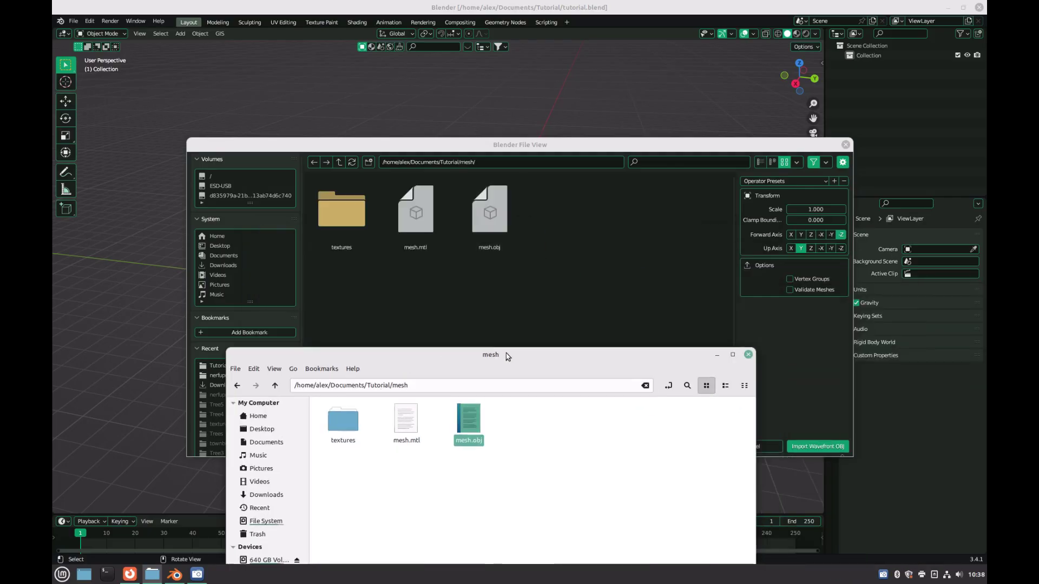
left_click(747, 352)
left_click(801, 446)
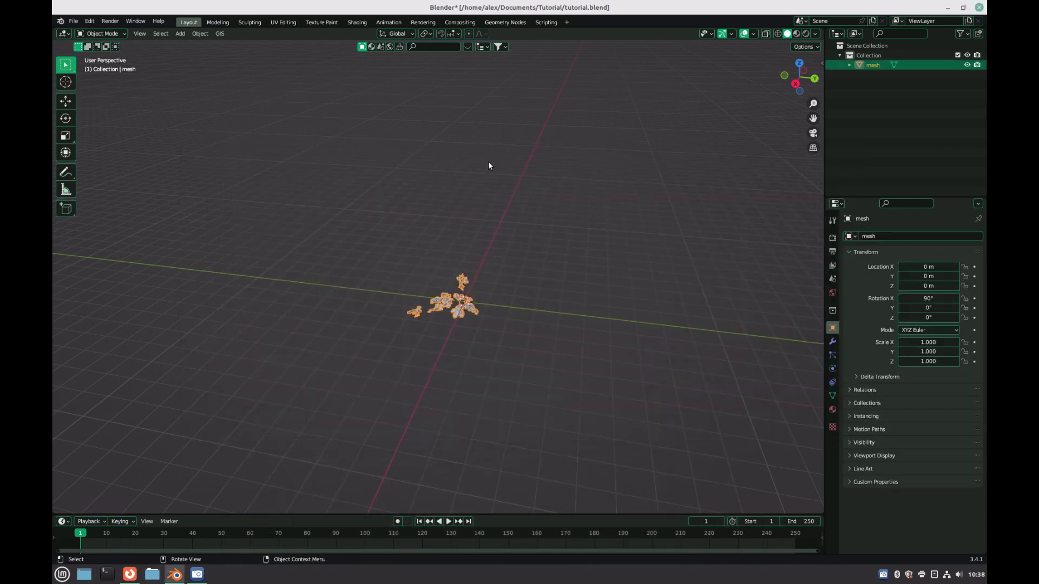
Inspect the imported mesh, deselect it, and bring the Luma dashboard forward
middle_click_drag(489, 161, 456, 234)
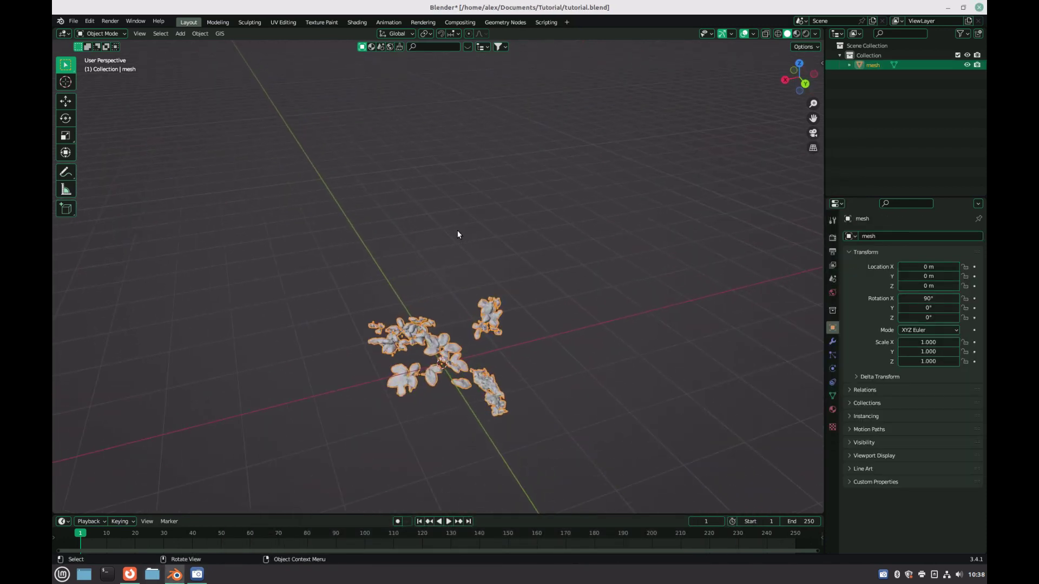
left_click(460, 236)
mouse_move(411, 325)
middle_mouse_down()
mouse_move(420, 280)
mouse_move(414, 318)
middle_mouse_up()
scroll(421, 281, "up", 4)
left_click(139, 577)
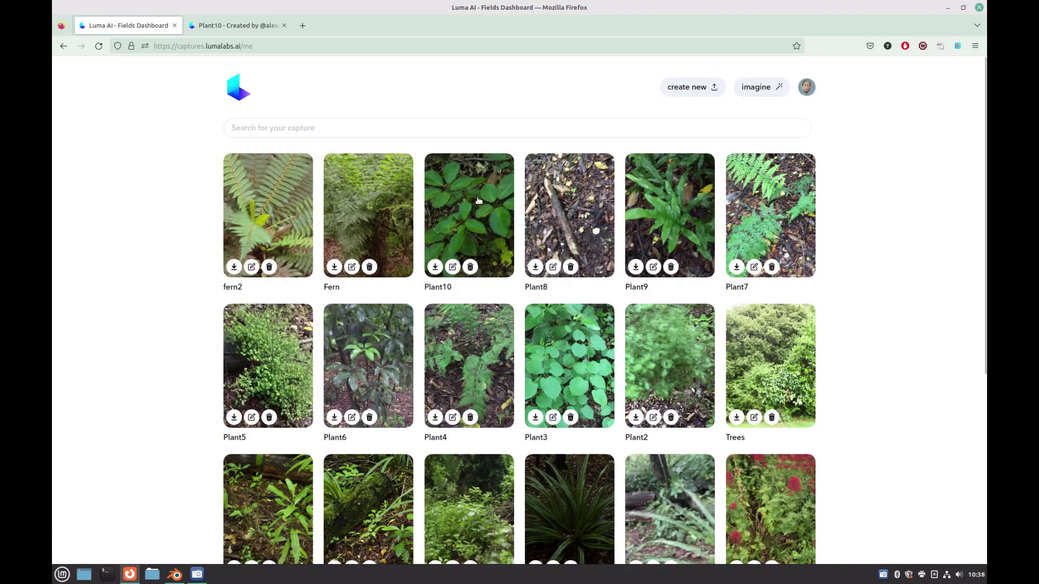
left_click(478, 249)
key("ctrl+w")
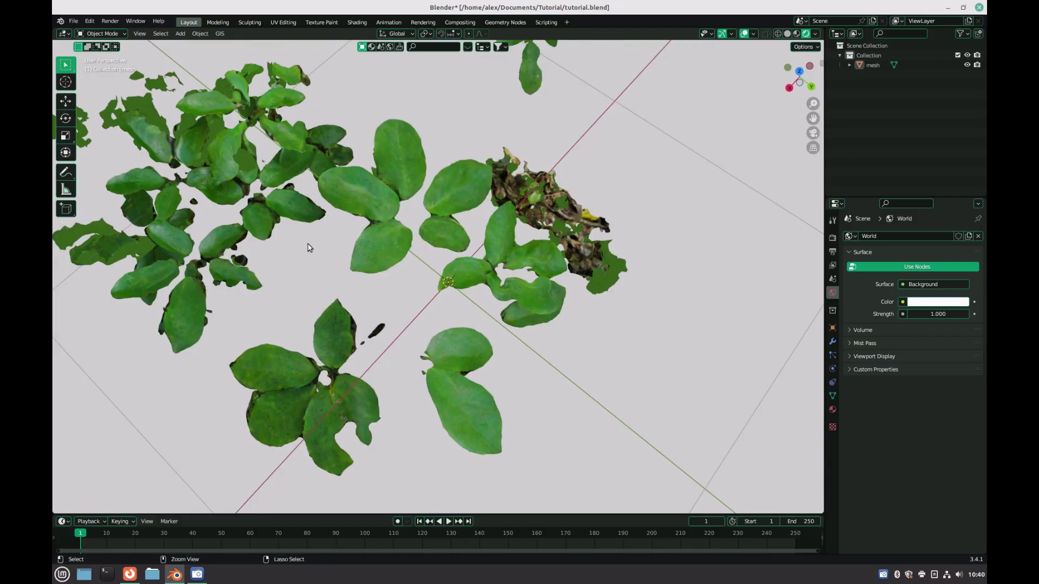
Save the file and add a plane with a level-2 Subdivision Surface modifier
mouse_move(325, 314)
middle_mouse_down()
mouse_move(286, 275)
mouse_move(302, 301)
mouse_move(312, 275)
middle_mouse_up()
key("ctrl+s")
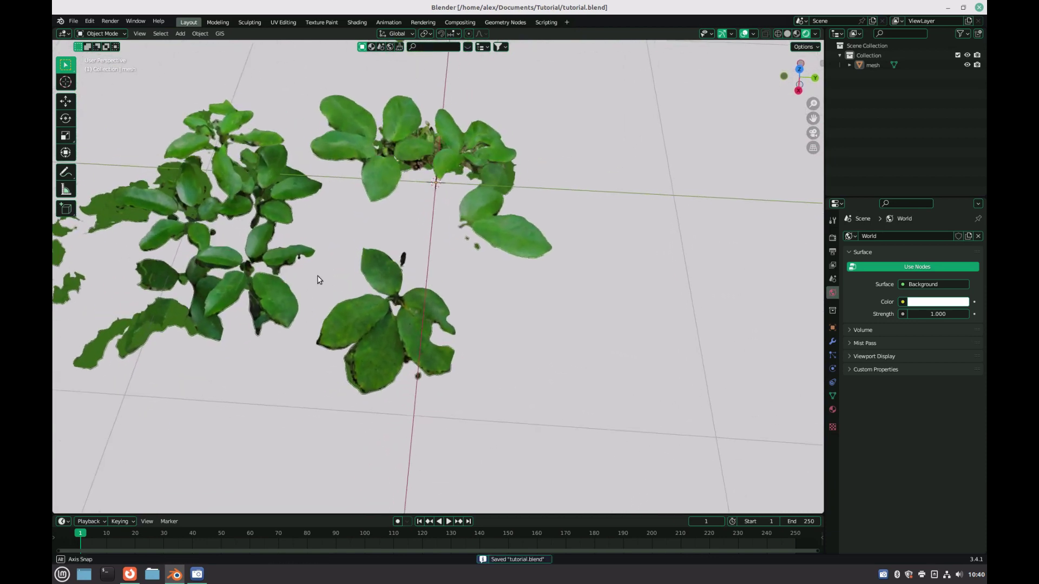
key("shift+a")
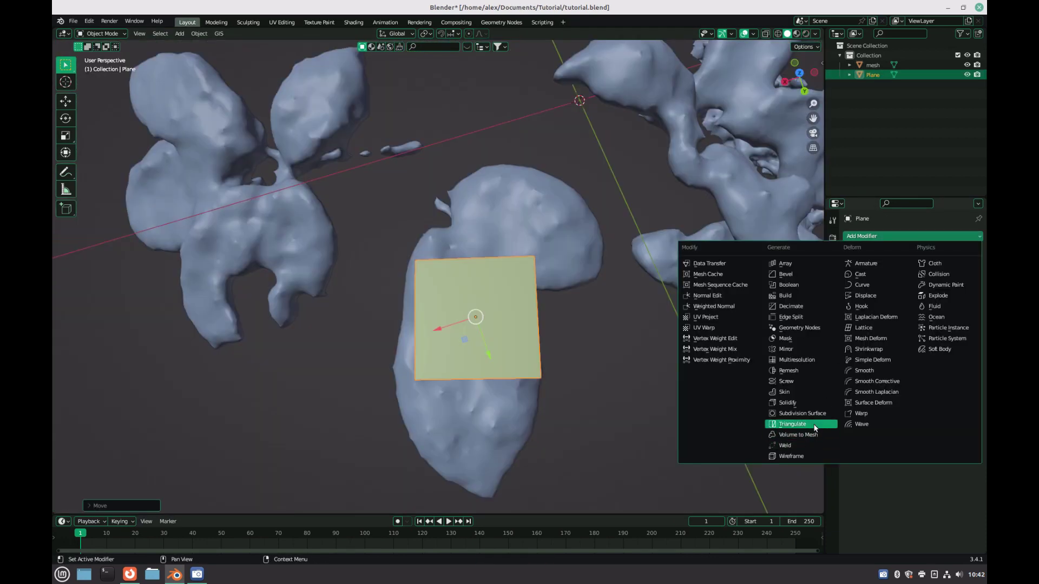
left_click(820, 414)
scroll(551, 302, "up", 2)
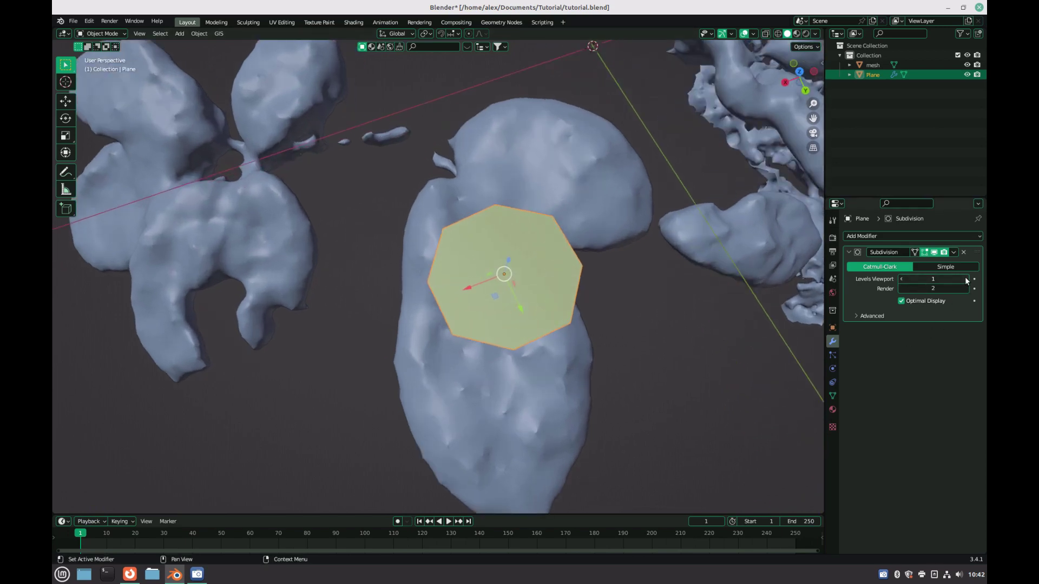
left_click(965, 277)
Add a Shrinkwrap modifier to the plane targeting mesh
scroll(599, 294, "up", 1)
left_click(913, 236)
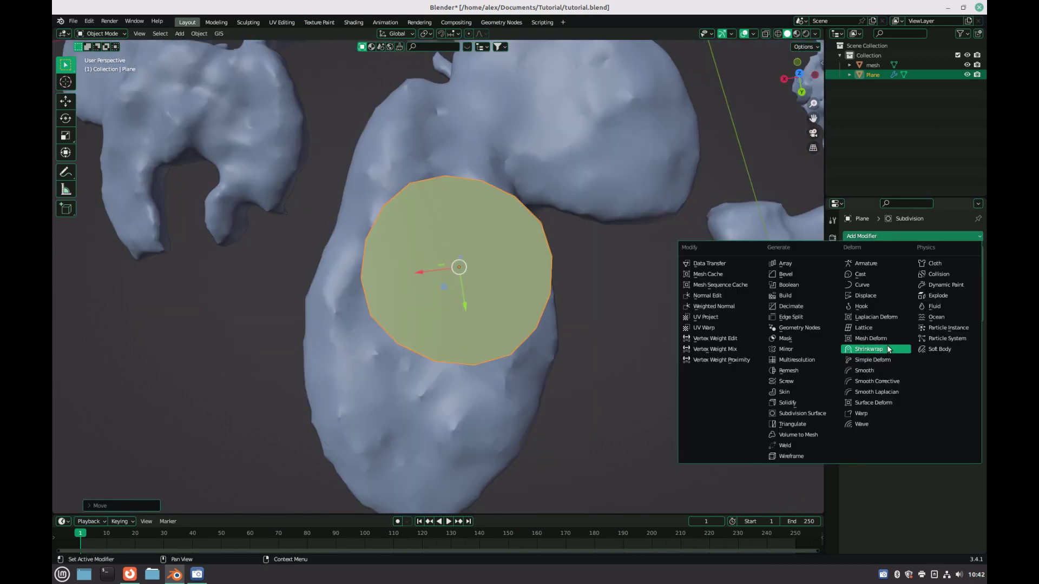
left_click(872, 355)
scroll(670, 292, "up", 1)
left_click(960, 369)
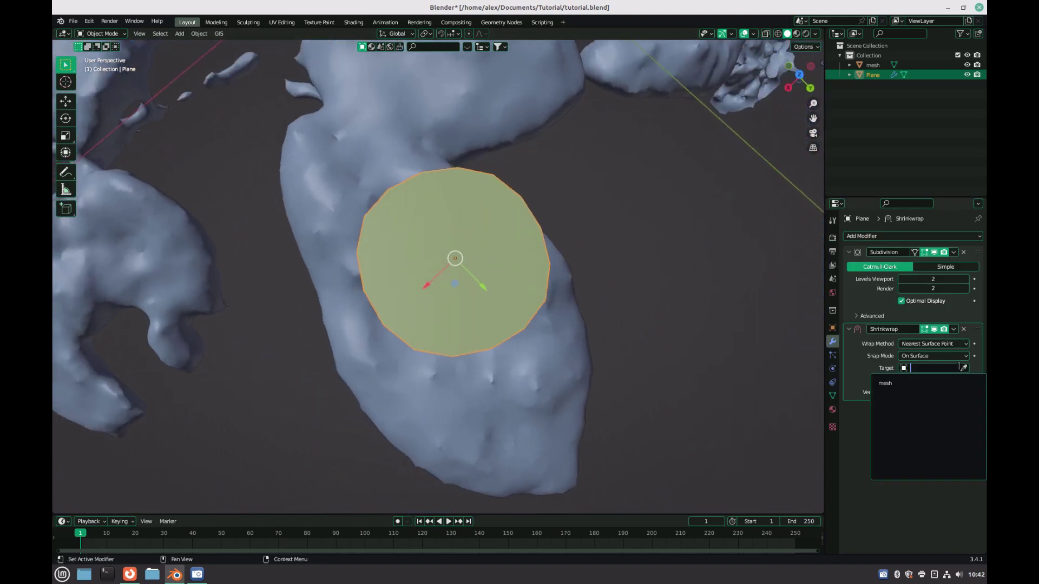
left_click(919, 384)
Set the Shrinkwrap offset to 0.01 m and check the wrapped plane
middle_click_drag(465, 314, 452, 280)
left_click(940, 383)
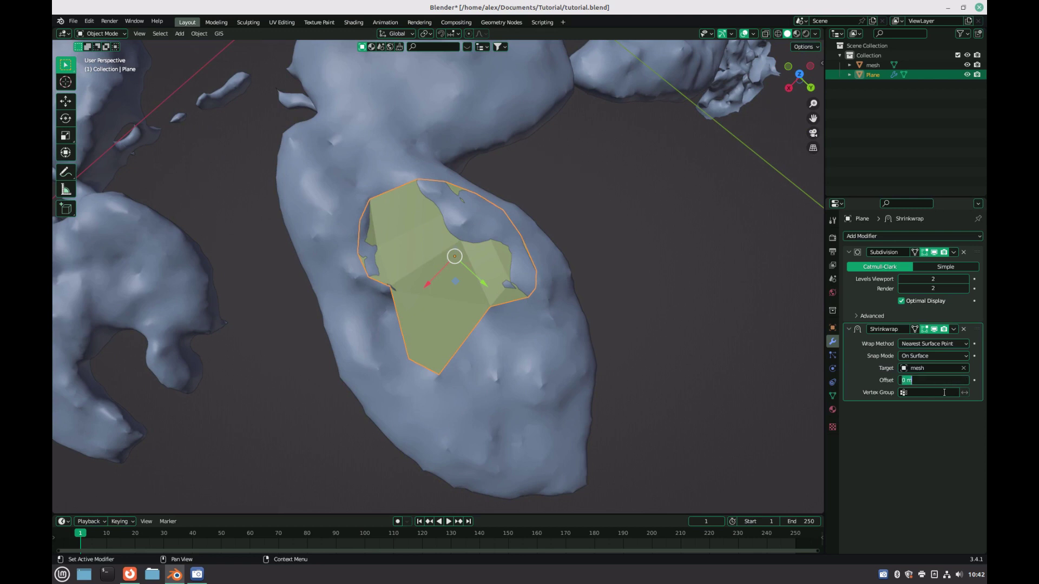
key("BackSpace")
type(".01")
key("Return")
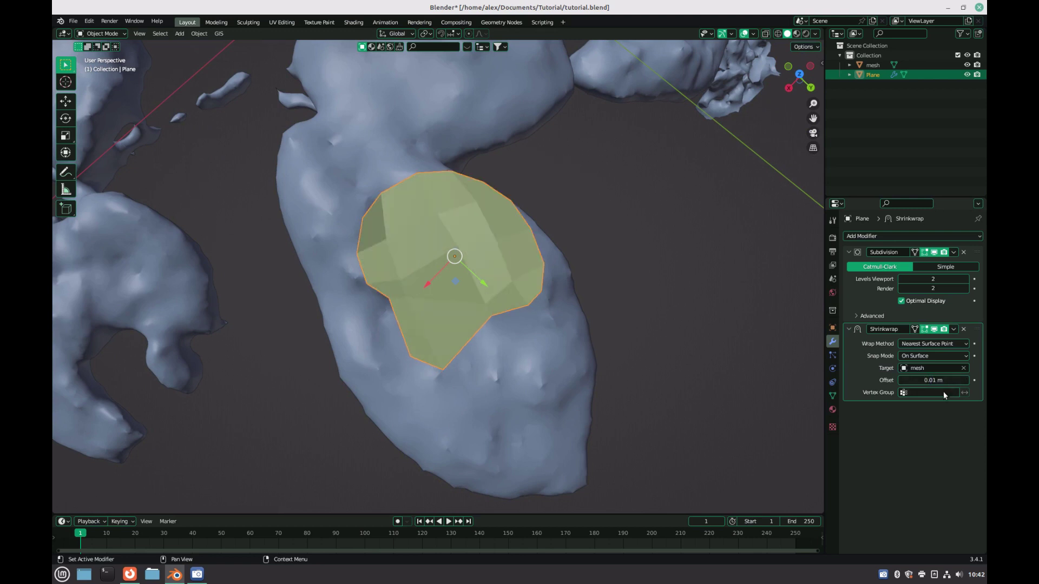
middle_click_drag(433, 260, 500, 162)
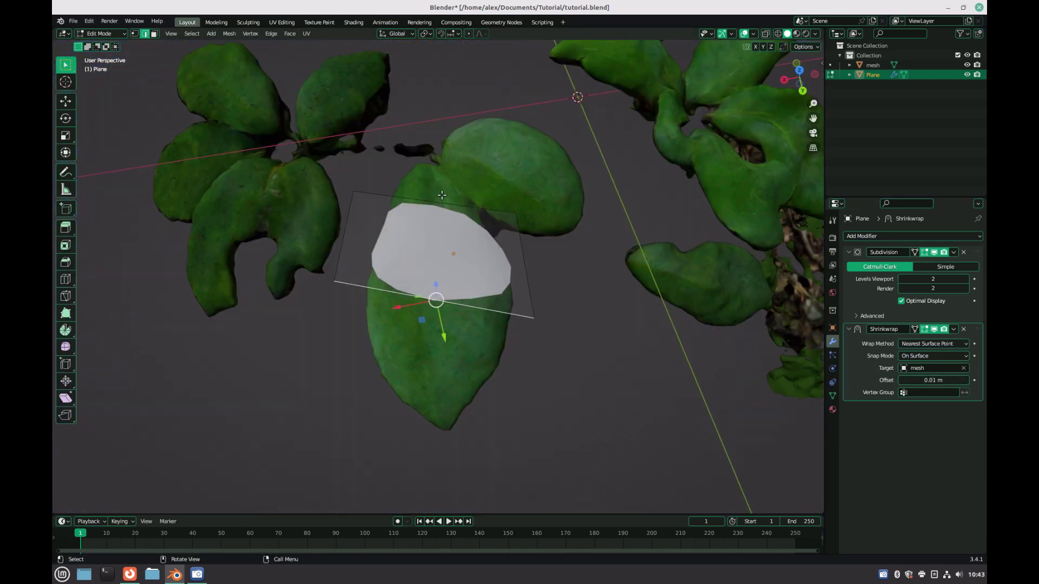
Duplicate the plane's selected faces in Edit Mode and place the copy beside the original
middle_click_drag(411, 227, 539, 219)
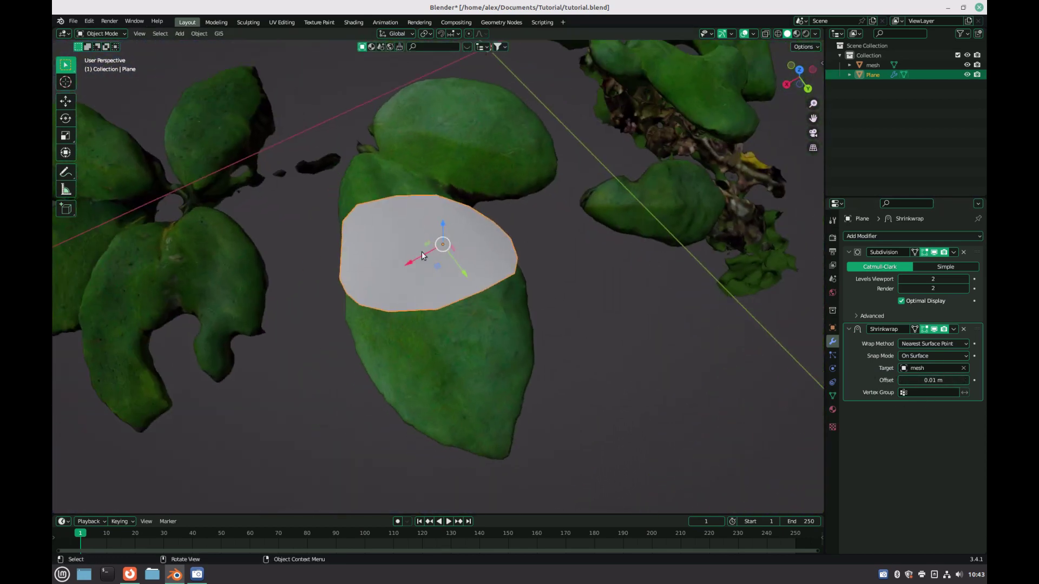
mouse_move(499, 254)
middle_mouse_down()
mouse_move(511, 267)
mouse_move(431, 260)
mouse_move(456, 301)
mouse_move(433, 289)
mouse_move(496, 268)
middle_mouse_up()
key("Tab")
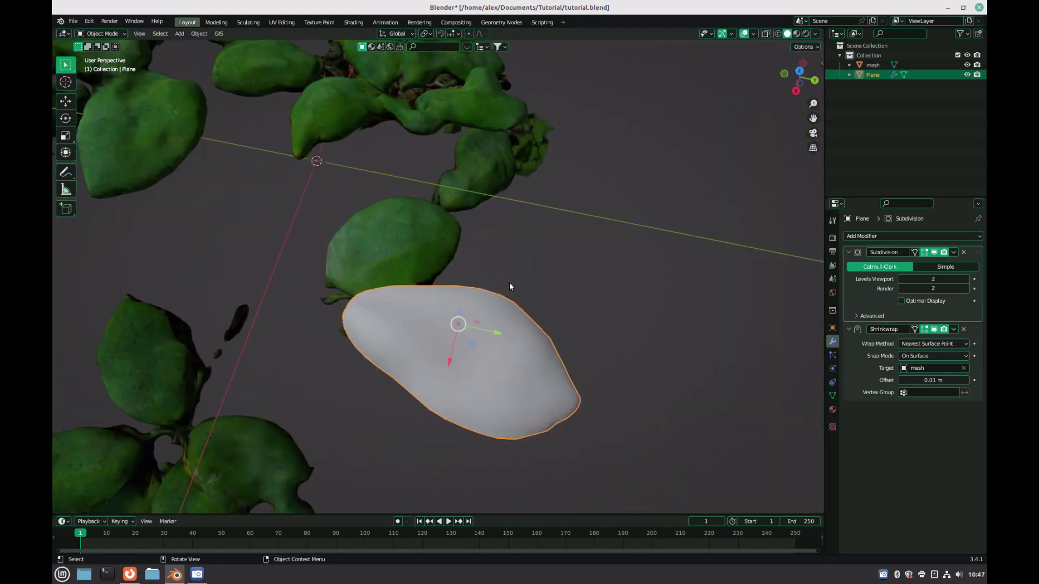
middle_click_drag(509, 285, 399, 201)
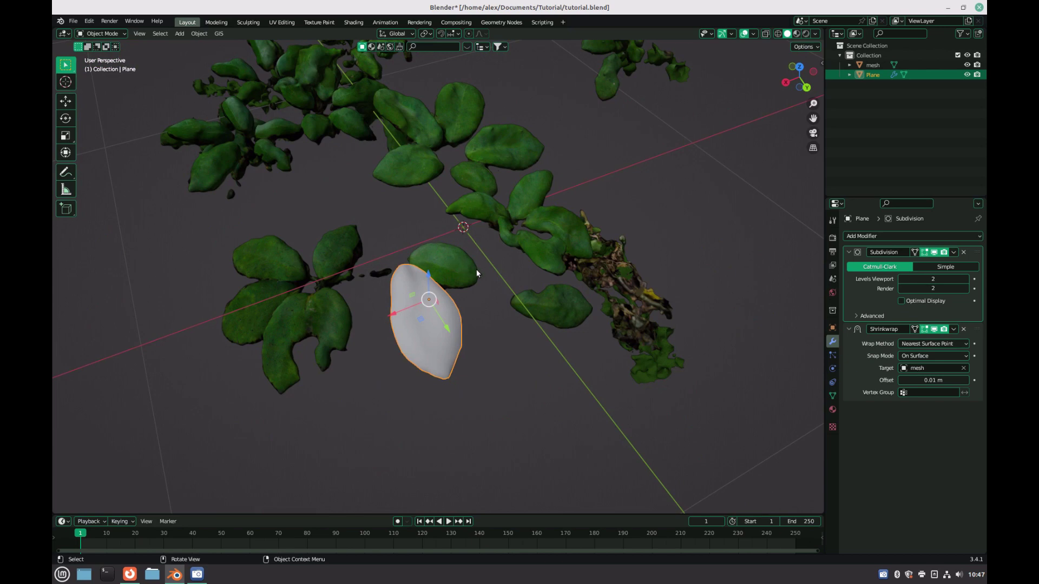
middle_click_drag(433, 298, 486, 265)
key("Tab")
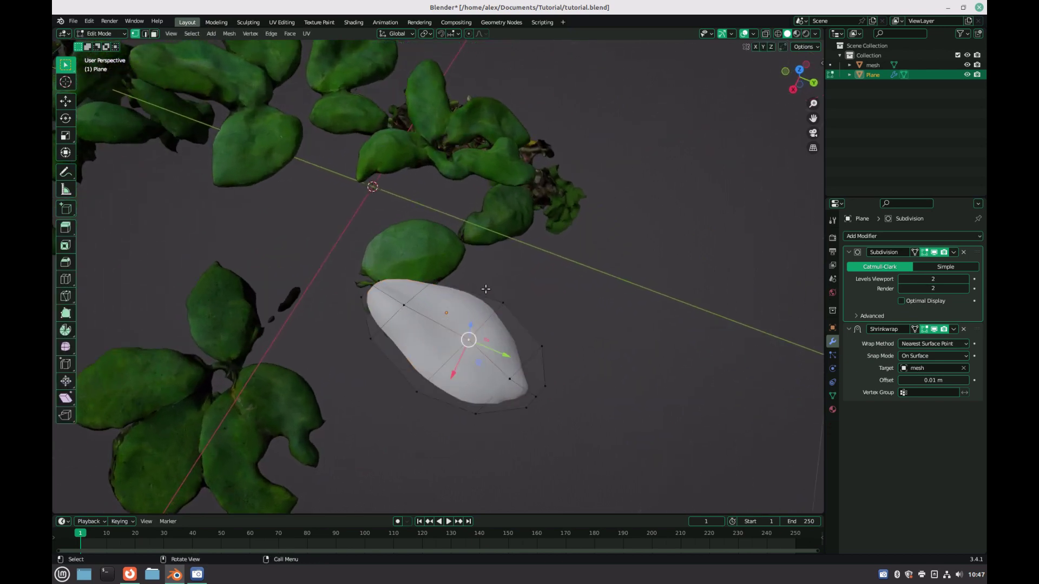
middle_click_drag(493, 309, 519, 303)
key("shift+d")
left_click(379, 314)
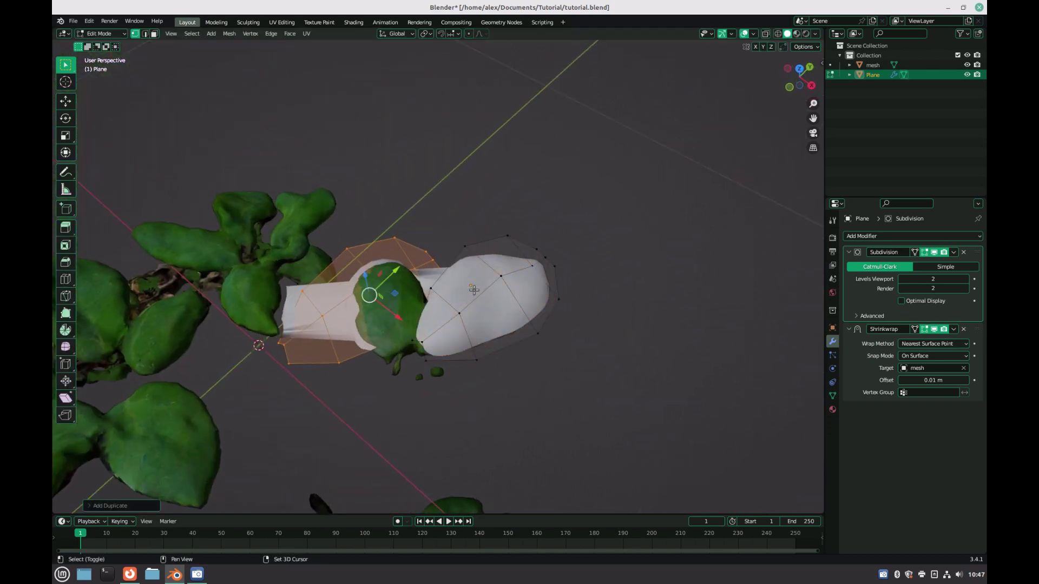
middle_click_drag(379, 314, 509, 283)
scroll(453, 349, "up", 5)
Pull the first duplicated vertices down onto the neighbouring leaf
key("g")
left_click(487, 332)
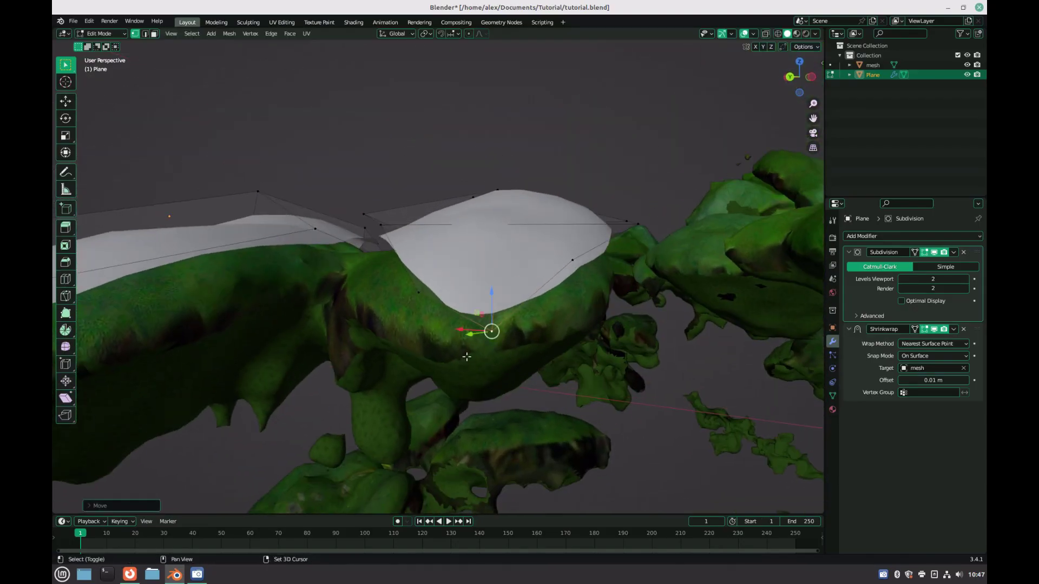
left_click(410, 294)
key("g")
left_click(412, 301)
middle_click_drag(411, 300, 410, 290)
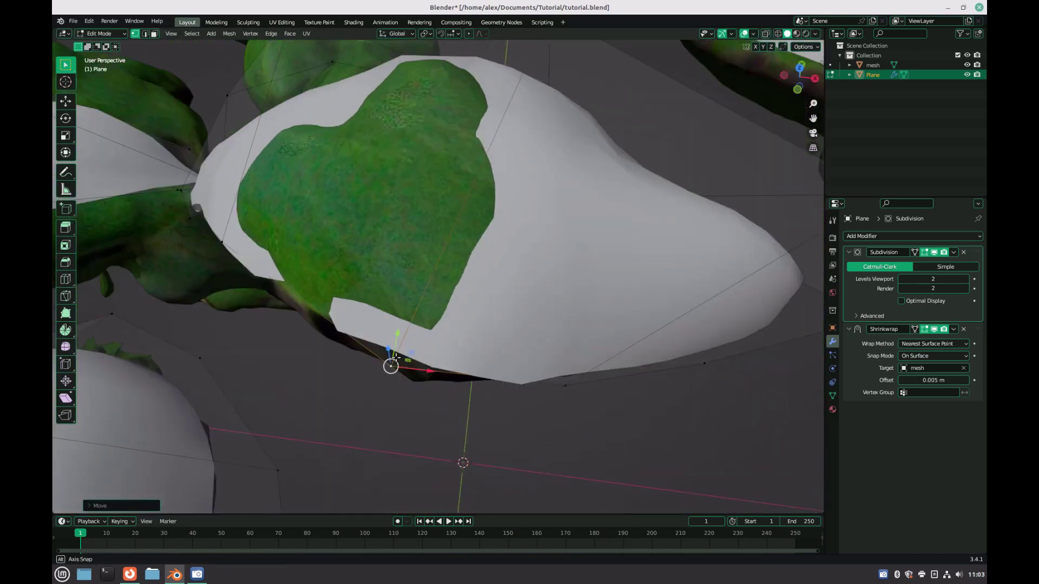
middle_click_drag(395, 346, 386, 354)
scroll(386, 354, "down", 3)
Move more plane vertices so the patch spreads over the surrounding leaves
left_click(490, 233)
middle_click_drag(490, 233, 465, 216)
key("g")
left_click(425, 217)
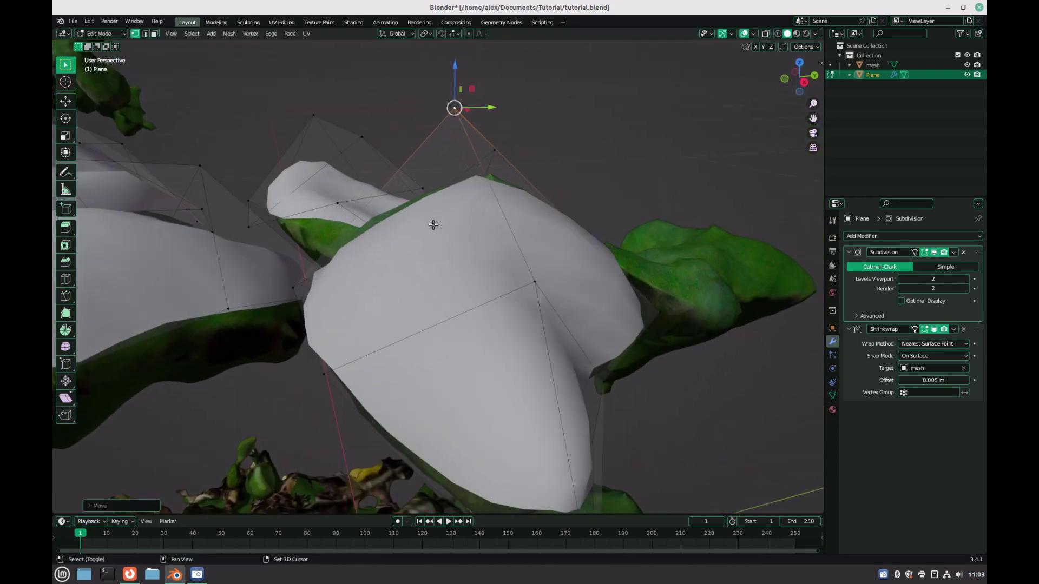
key("g")
left_click(429, 255)
middle_click_drag(429, 255, 438, 333)
left_click(385, 333)
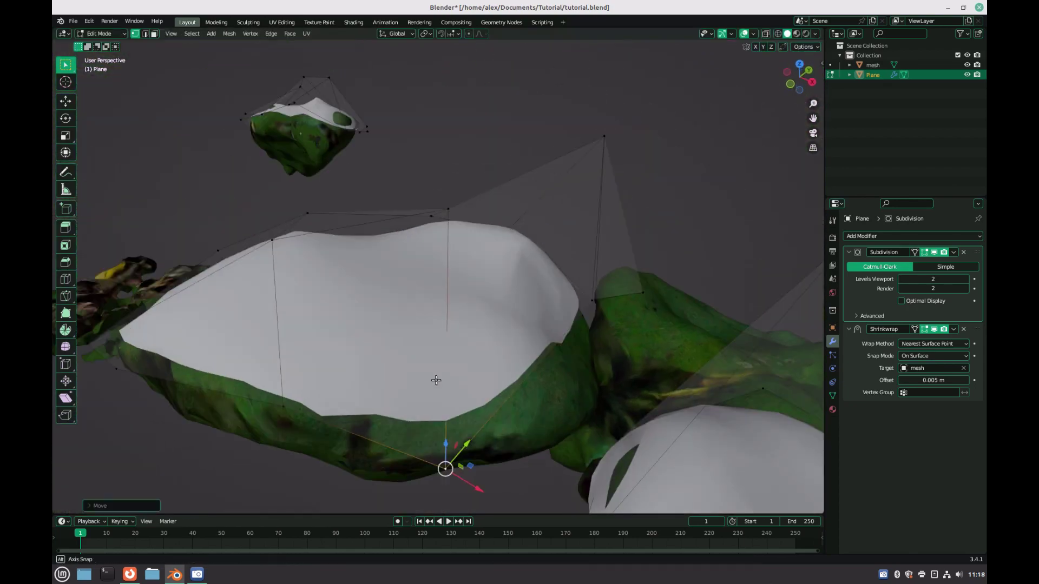
middle_click_drag(436, 379, 458, 459)
key("g")
left_click(529, 420)
middle_click_drag(528, 420, 413, 478)
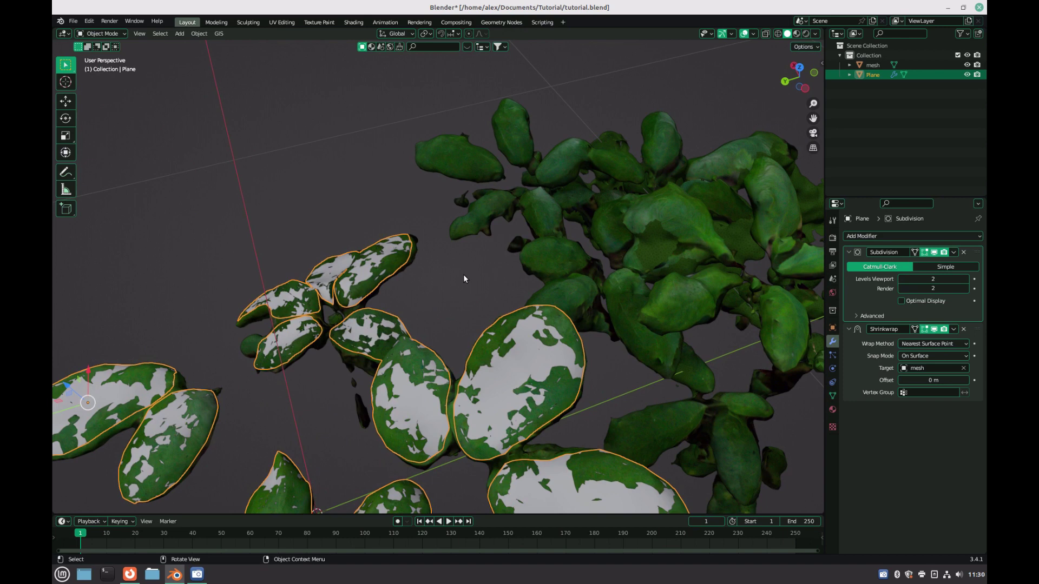
Apply the leaf planes' Subdivision modifier, keeping only the Shrinkwrap
left_click(953, 253)
left_click(952, 264)
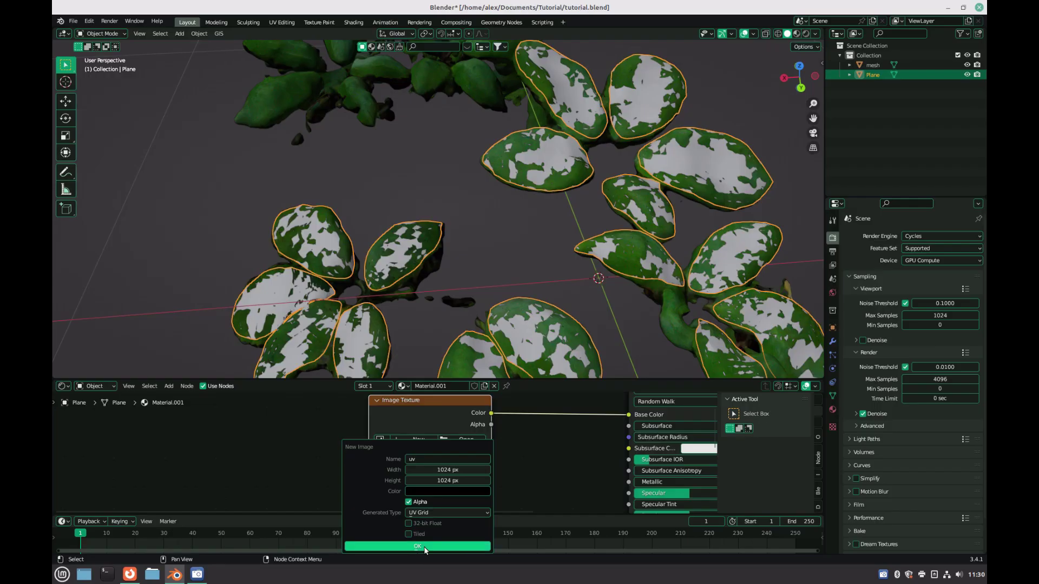
Hide the scanned mesh and UV-unwrap all faces of the leaf planes
left_click(390, 551)
middle_click_drag(352, 303, 386, 320)
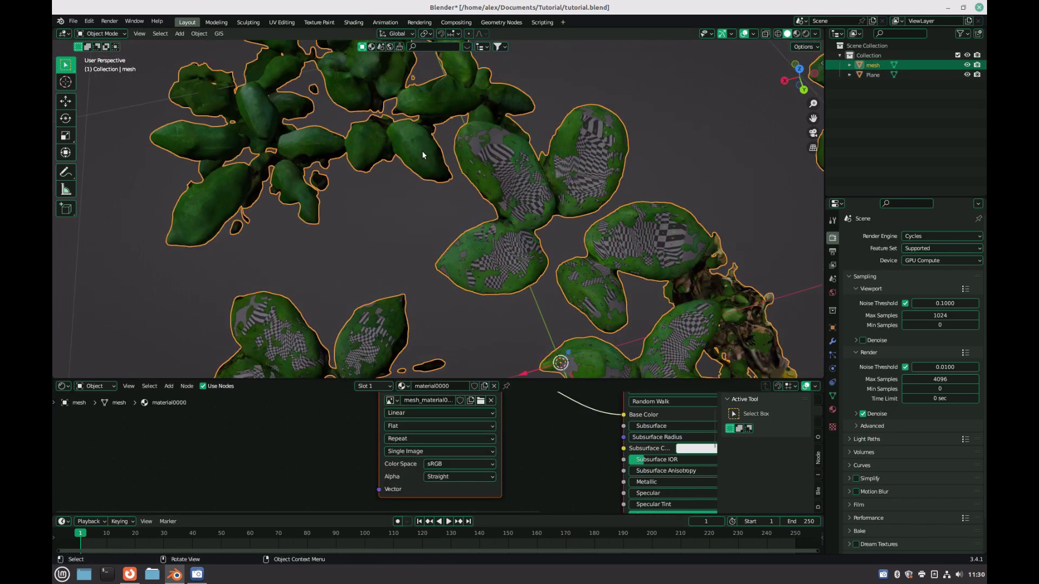
key("shift+h")
mouse_move(452, 223)
middle_mouse_down()
mouse_move(500, 212)
mouse_move(469, 260)
mouse_move(446, 342)
mouse_move(436, 275)
mouse_move(465, 222)
middle_mouse_up()
key("Tab")
key("a")
scroll(477, 233, "down", 4)
key("u")
left_click(435, 271)
key("Tab")
Delete the checker image texture node and rename the material to Leaves
scroll(446, 186, "up", 4)
double_click(433, 387)
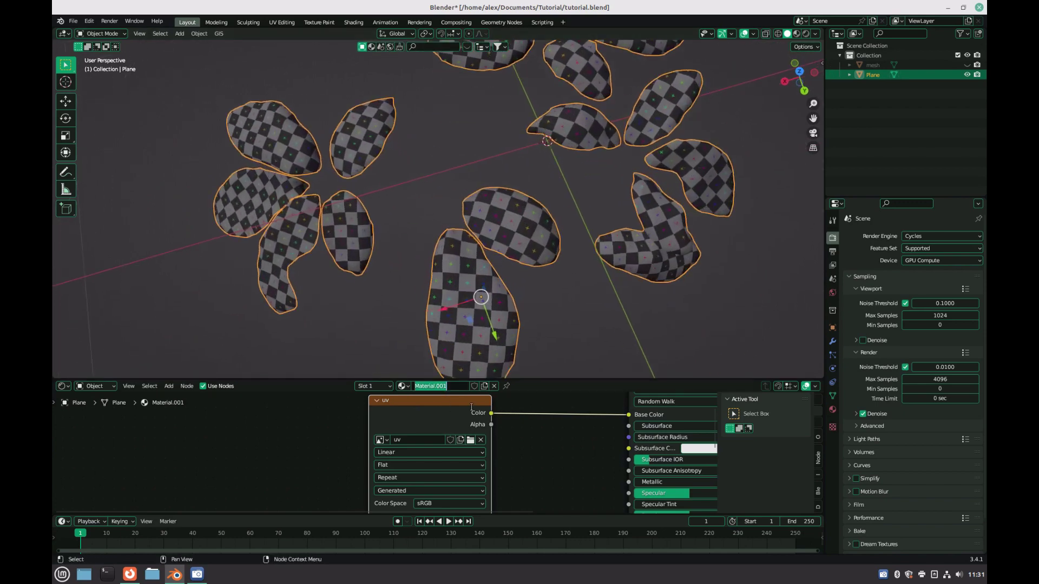
key("Escape")
key("Delete")
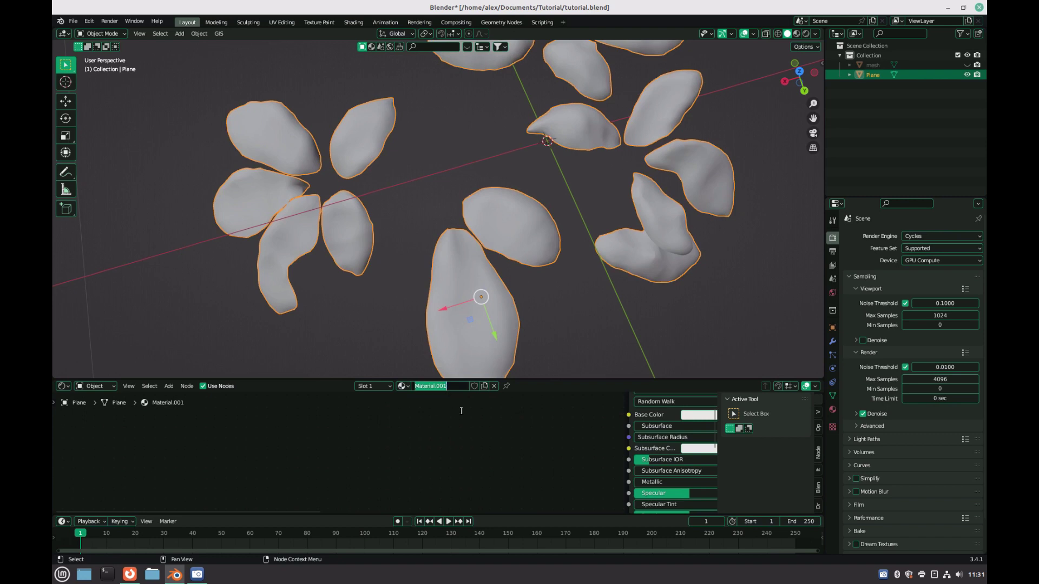
type("Leaves")
key("Return")
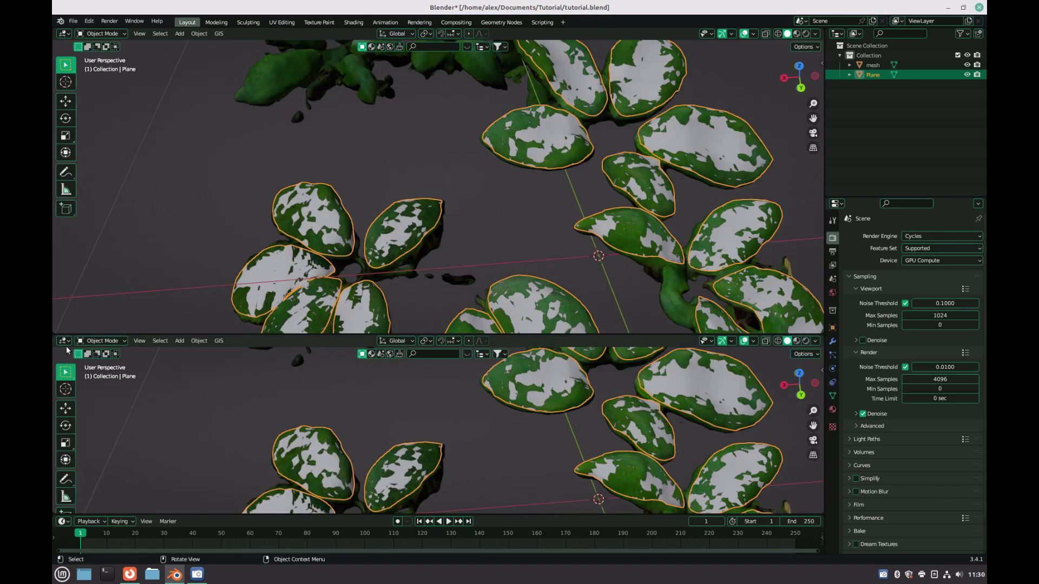
Turn the lower area into a Shader Editor below a taller 3D view
left_click(64, 341)
left_click(102, 432)
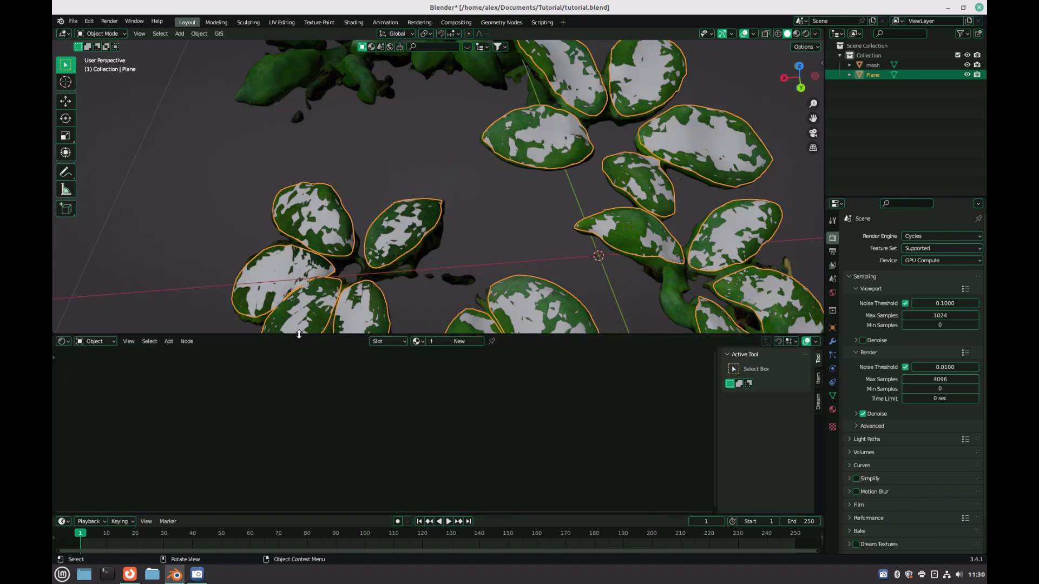
left_click_drag(299, 334, 303, 380)
Create a new 2048×2048 image named Leaves_texture for the Leaves base colour
left_click(449, 386)
type("L")
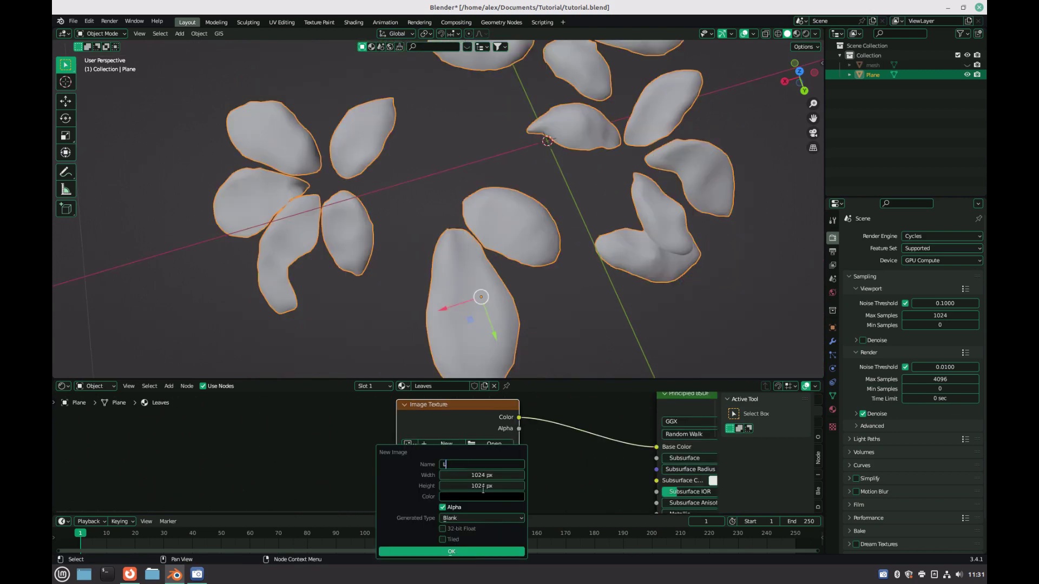
type("eaves_te")
key("Tab")
type("2048")
key("Tab")
type("2048")
key("Return")
key("Return")
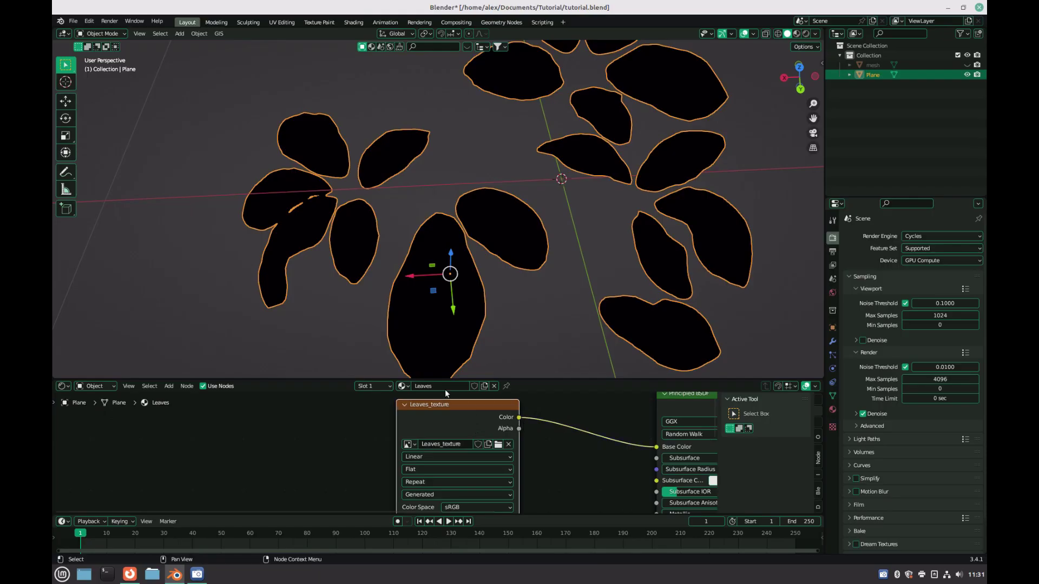
Save the file, unhide the scanned mesh, and select it with the low-poly leaves active
key("ctrl+s")
left_click(967, 65)
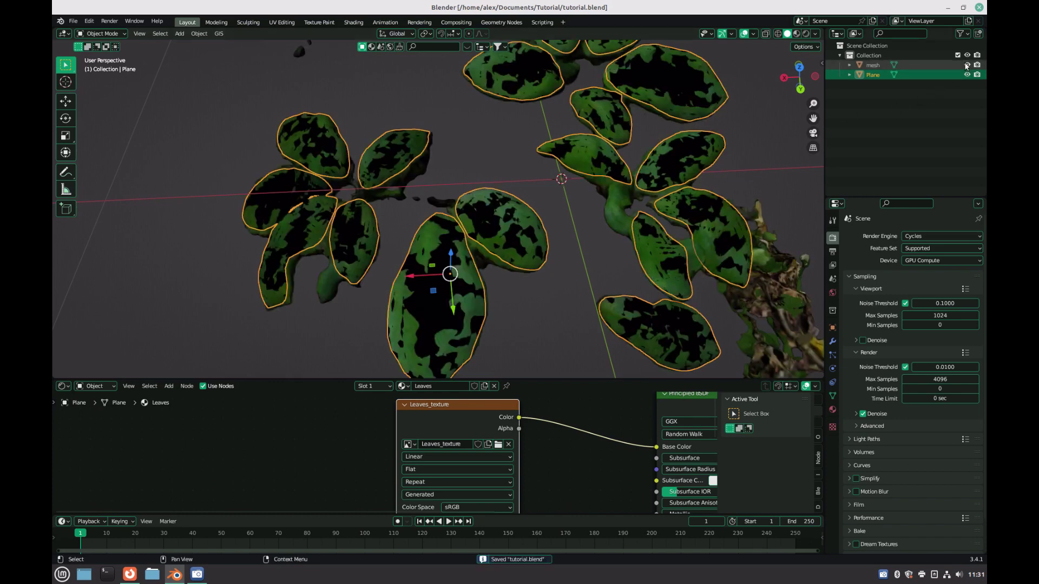
left_click(918, 63)
middle_click_drag(547, 243, 522, 236)
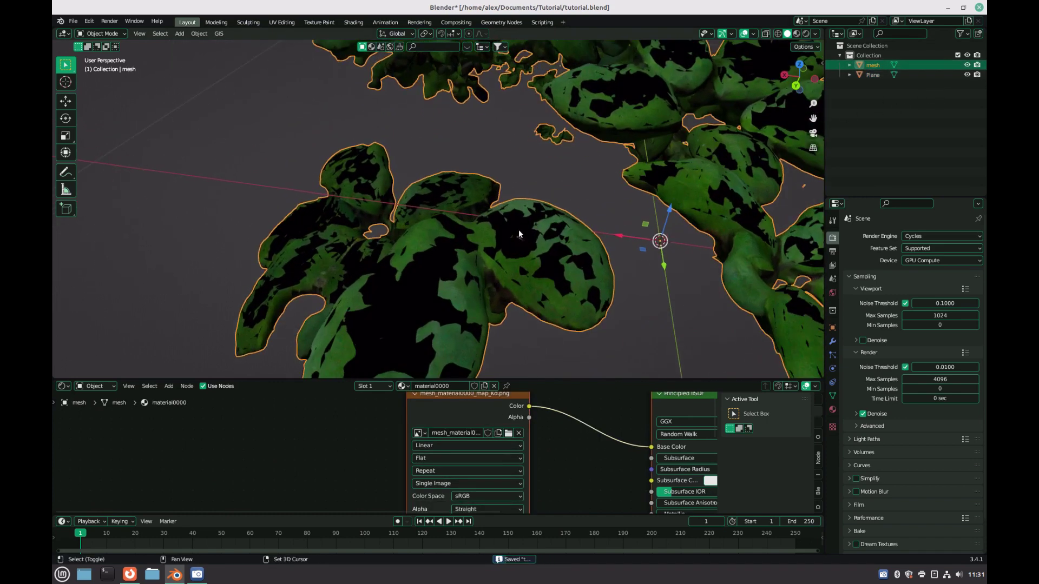
left_click(523, 238)
middle_click_drag(523, 239, 505, 222)
scroll(505, 222, "down", 3)
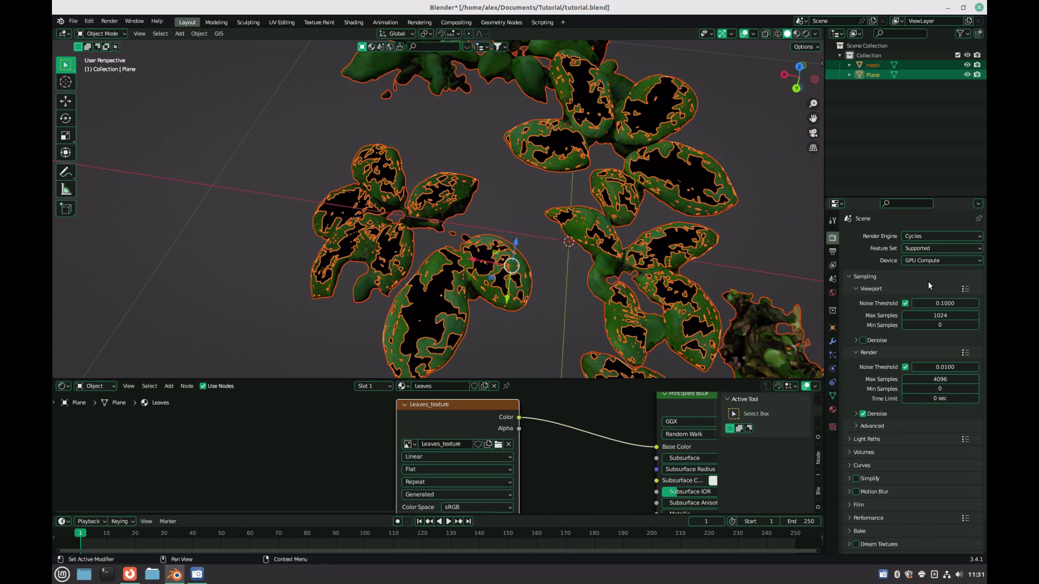
scroll(929, 467, "down", 2)
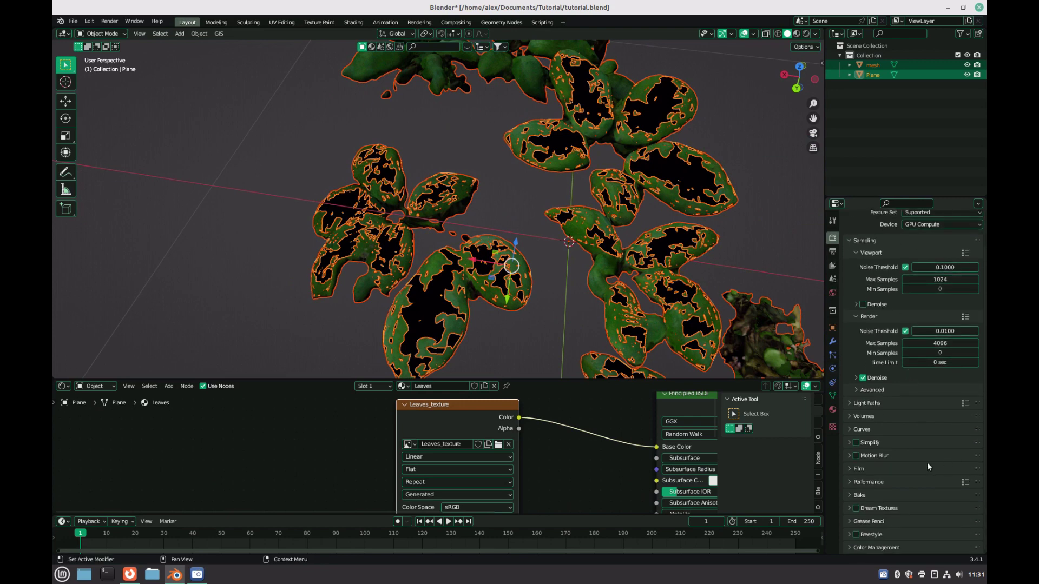
Bake a colour-only Diffuse pass, Direct and Indirect off, from the scan
left_click(861, 495)
scroll(920, 433, "down", 10)
left_click(951, 311)
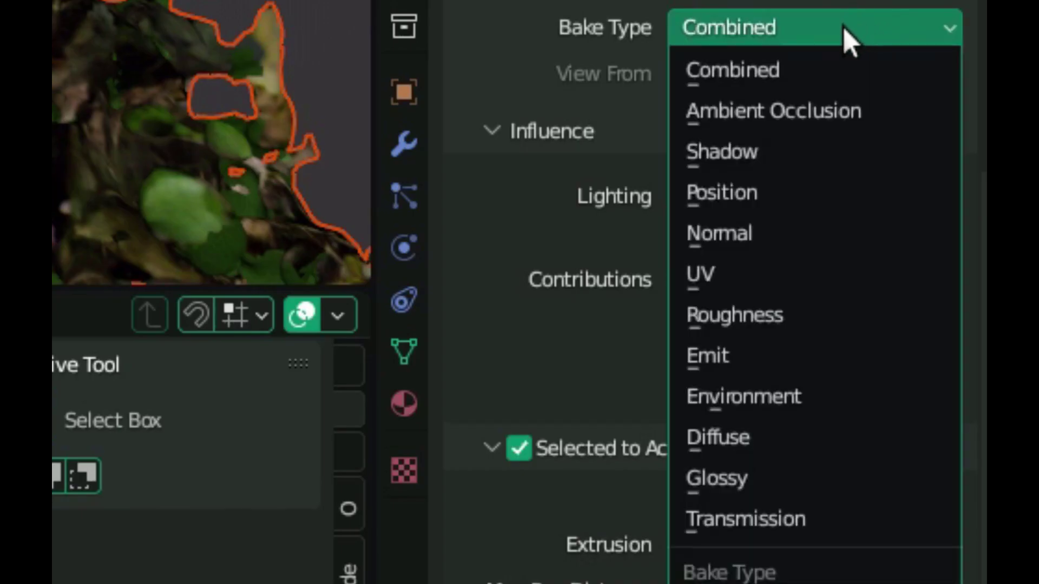
left_click(723, 445)
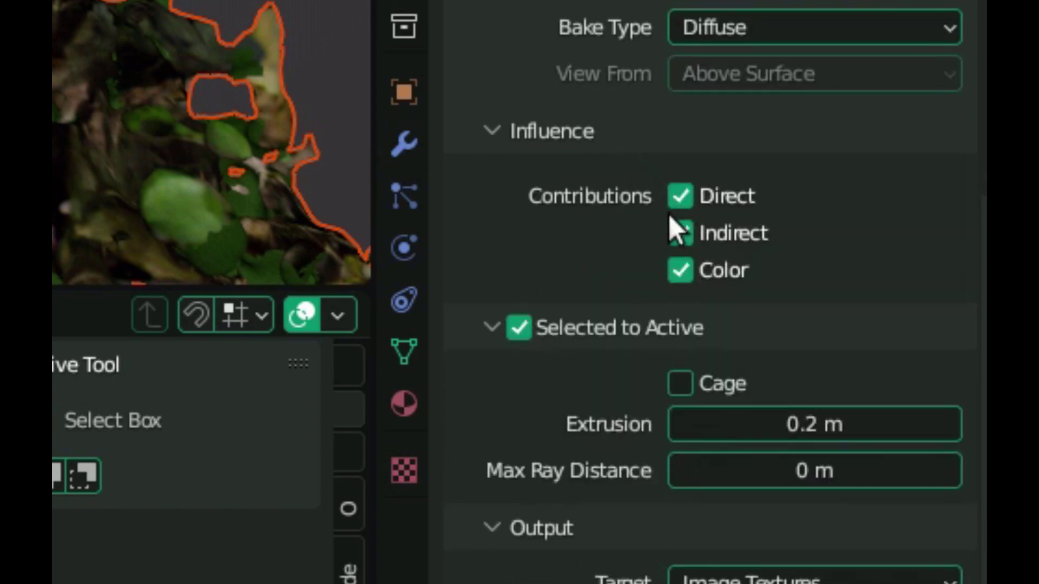
left_click(682, 197)
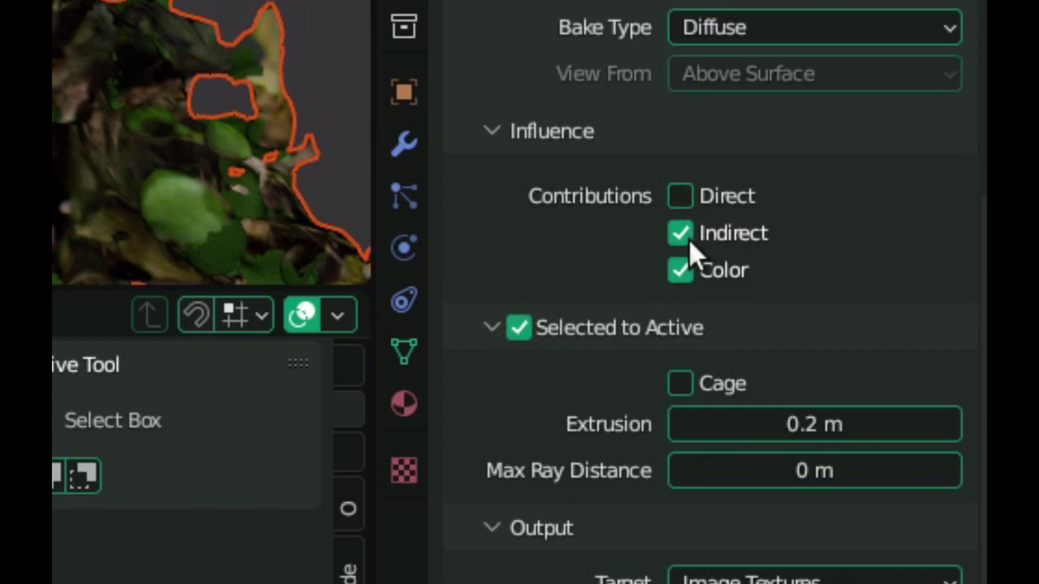
left_click(689, 239)
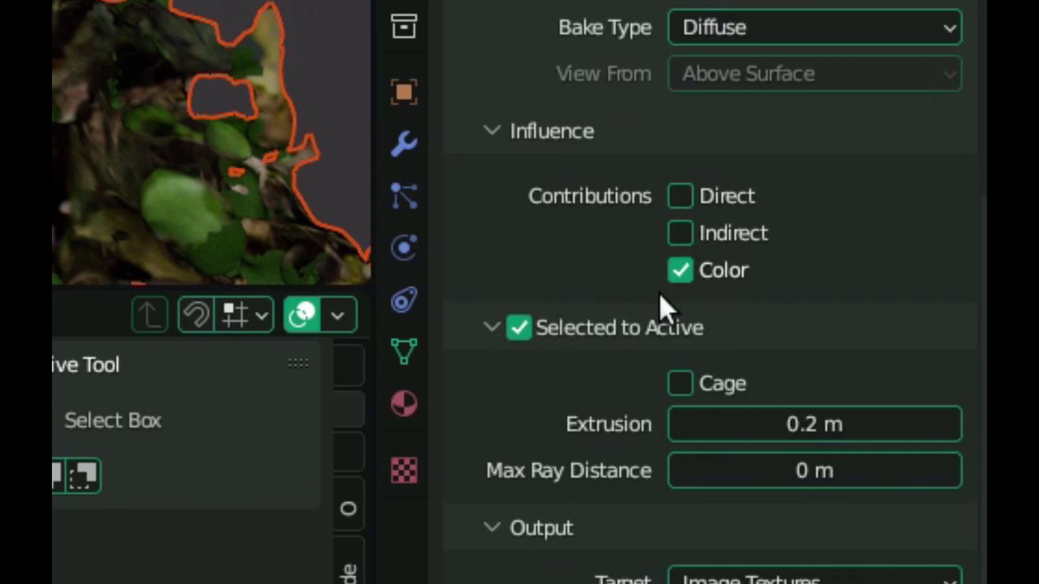
scroll(622, 225, "down", 3)
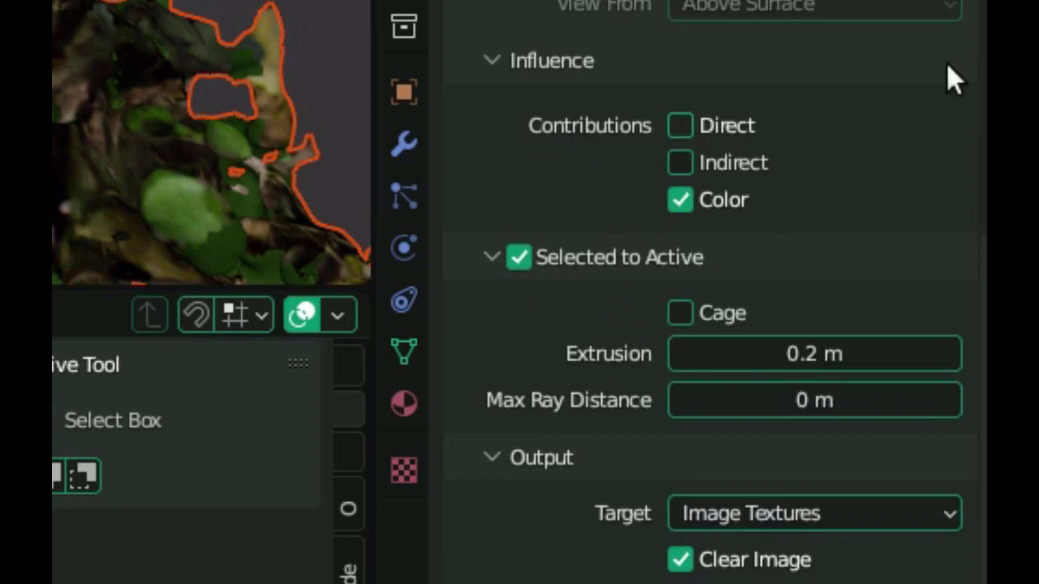
scroll(807, 411, "up", 18)
scroll(825, 376, "down", 12)
scroll(825, 376, "up", 4)
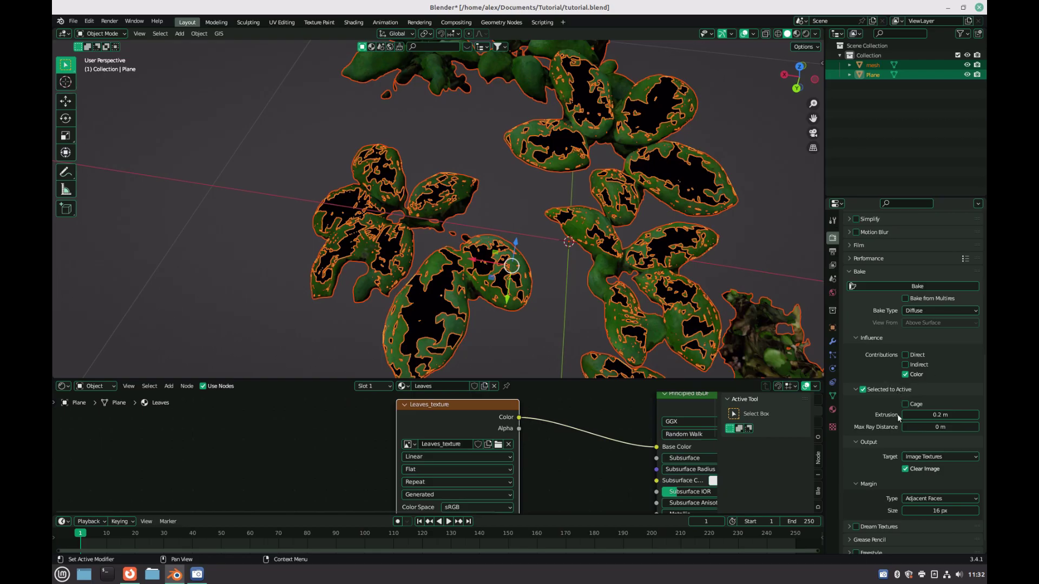
scroll(898, 417, "down", 1)
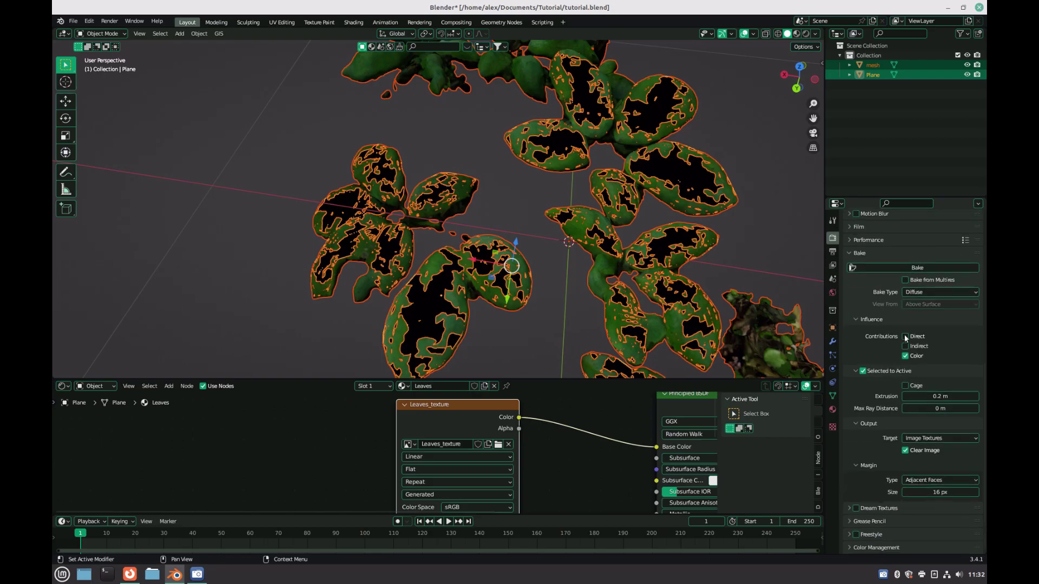
scroll(920, 406, "up", 5)
scroll(943, 398, "down", 3)
scroll(942, 398, "up", 3)
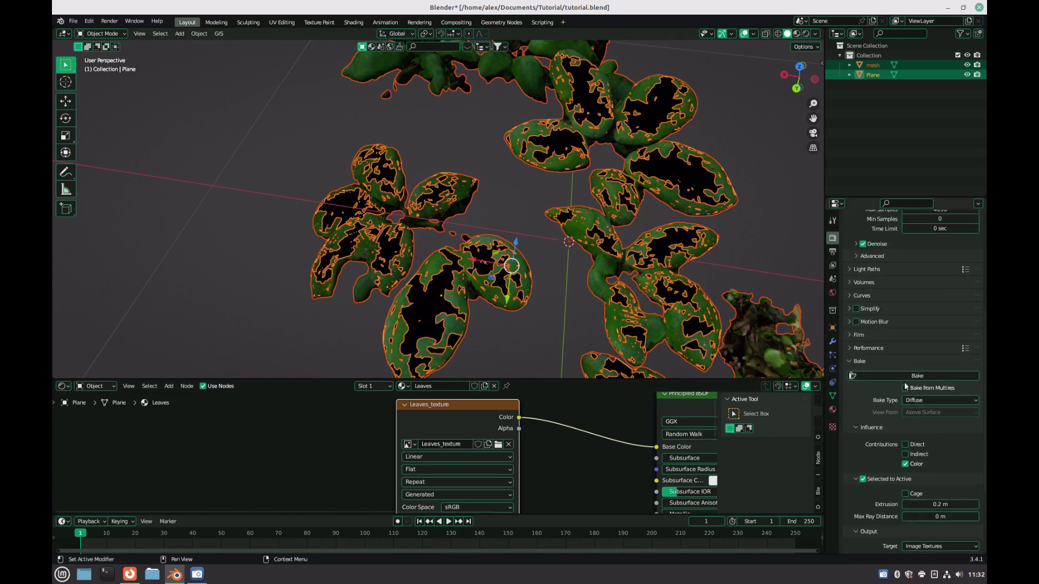
left_click(926, 376)
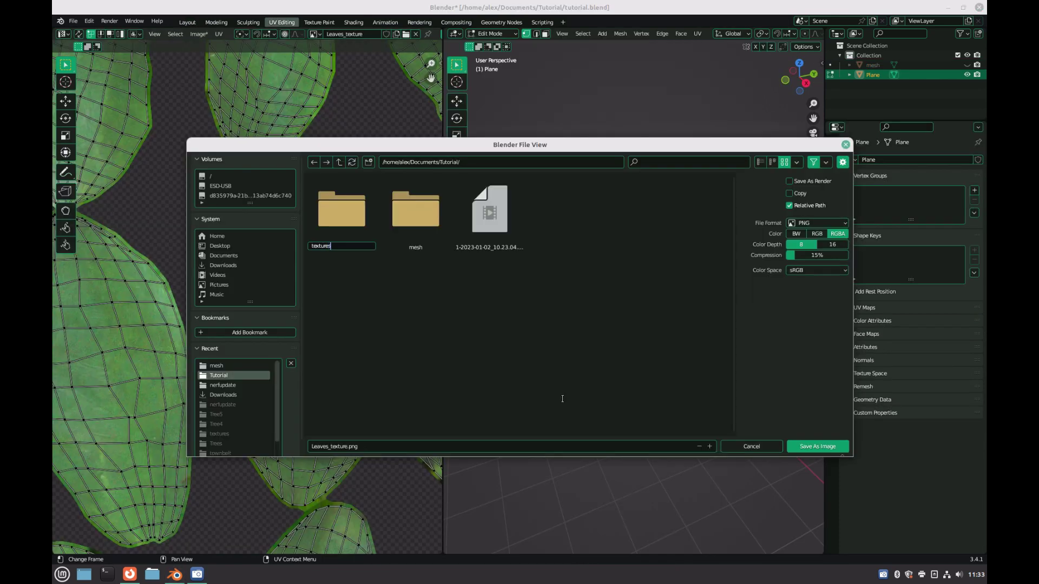
Save the baked image as Leaves_texture.png inside the new textures folder
key("Return")
left_click(370, 230)
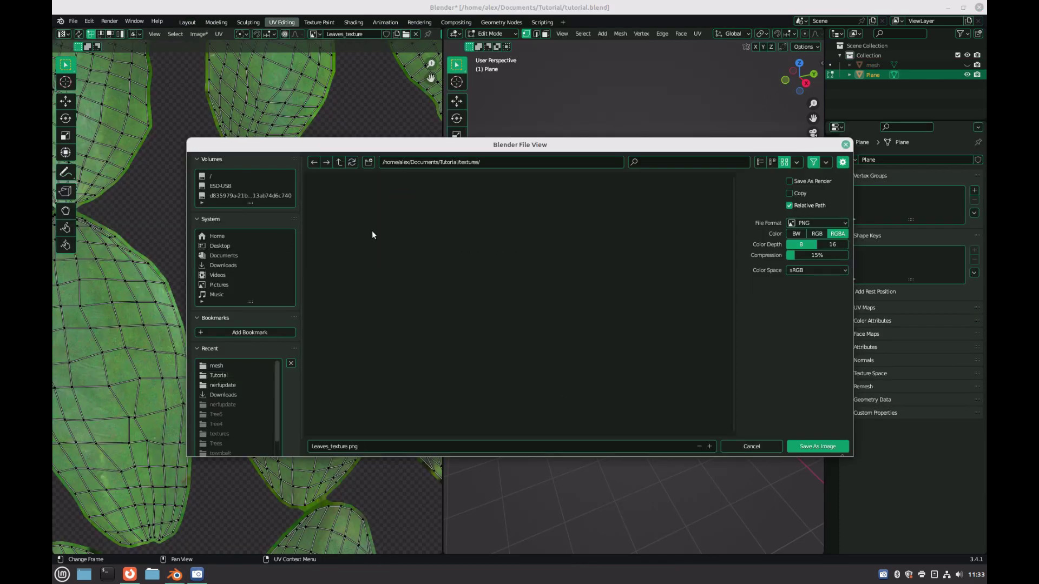
left_click(811, 447)
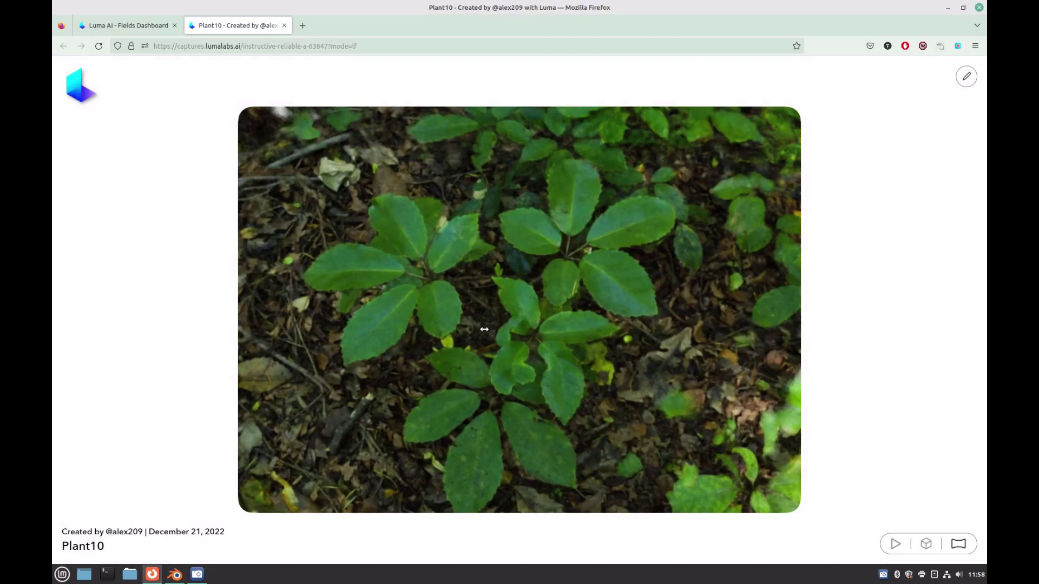
left_click_drag(483, 329, 569, 262)
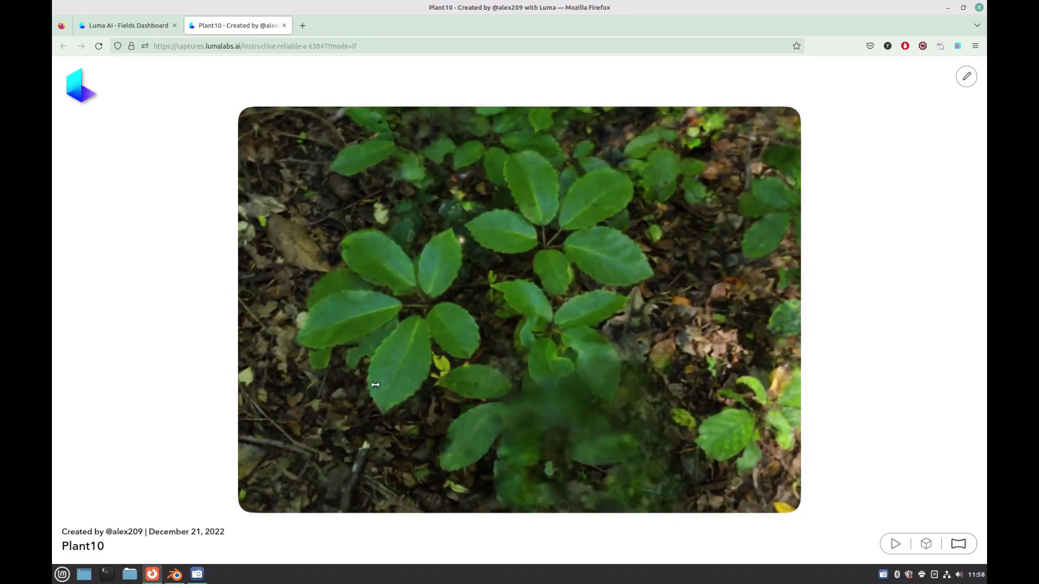
Duplicate a leaf and move and rotate the copy beside the lower leaf
left_click(174, 574)
middle_click_drag(304, 265, 265, 270)
key("shift+d")
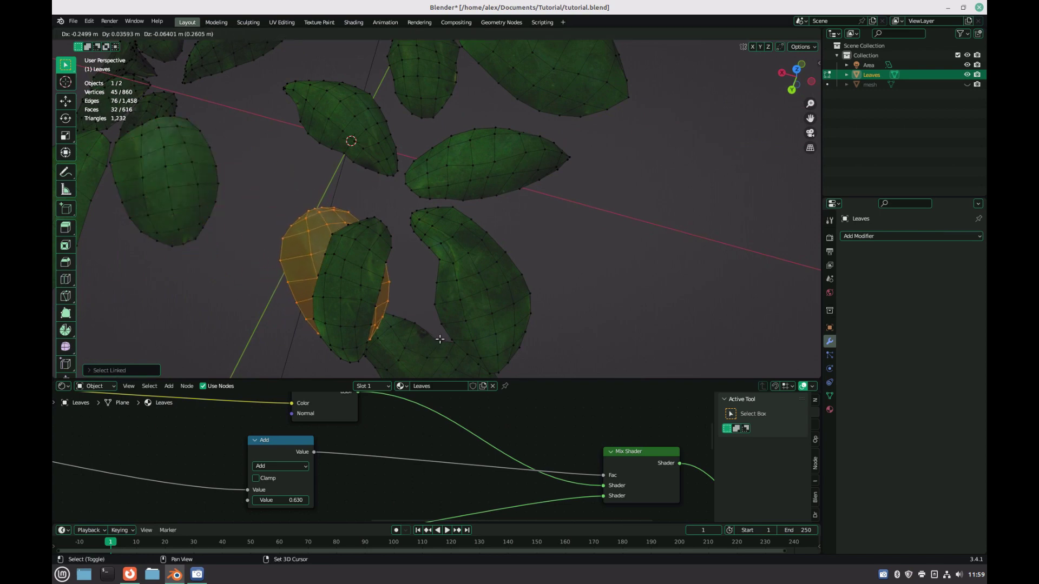
left_click(412, 357)
key("r")
left_click(337, 267)
middle_click_drag(337, 267, 417, 174)
key("g")
left_click(337, 296)
key("r")
left_click(463, 242)
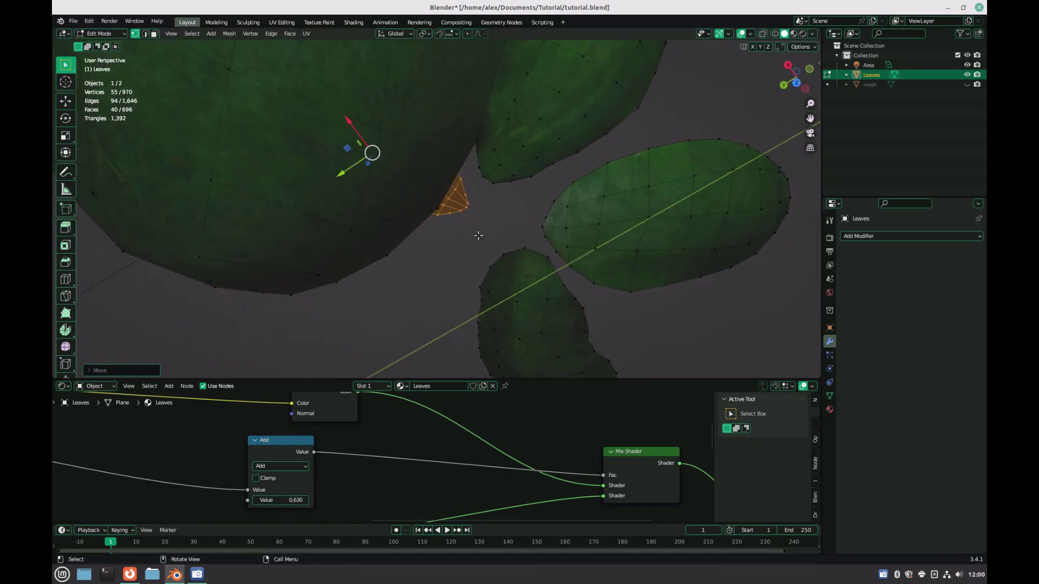
Rotate and reposition the copied leaf again to fill out the cluster
middle_click_drag(478, 236, 575, 210)
key("r")
left_click(518, 288)
key("g")
left_click(486, 208)
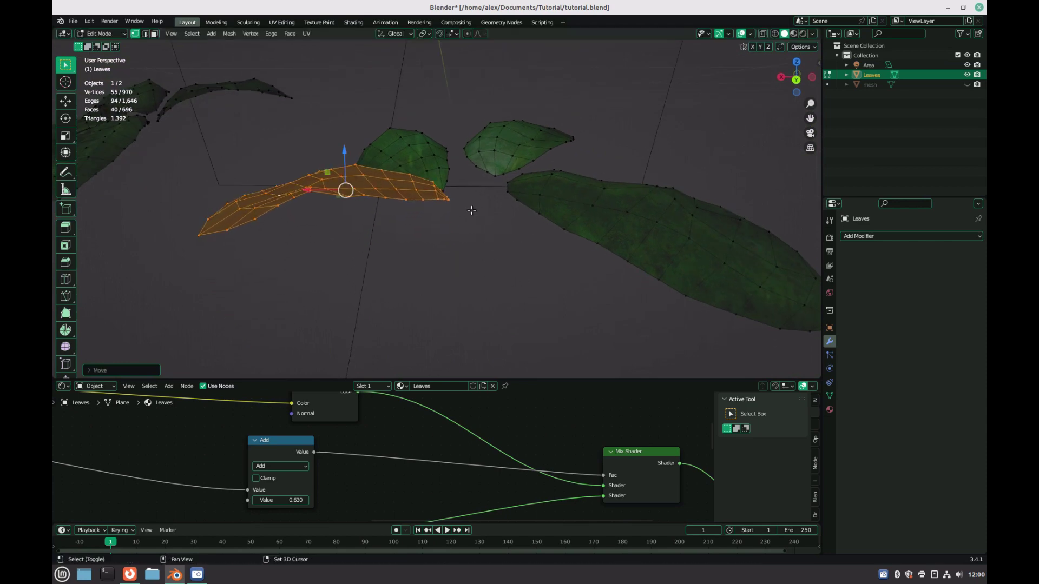
scroll(471, 243, "down", 3)
middle_click_drag(486, 208, 426, 321)
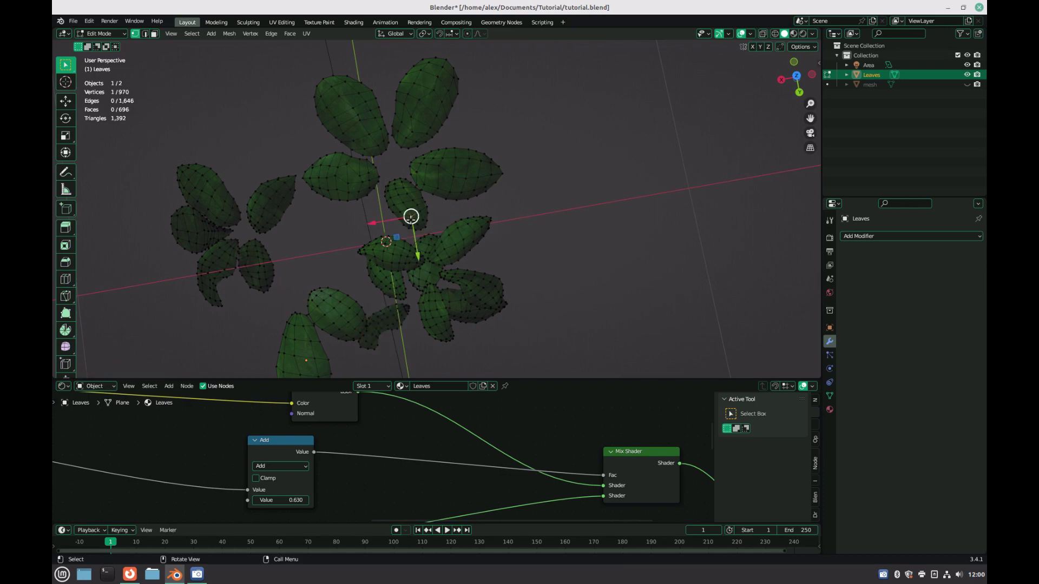
Duplicate another whole leaf, then move and rotate the copy into place
key("l")
middle_click_drag(410, 222, 406, 161)
key("shift+d")
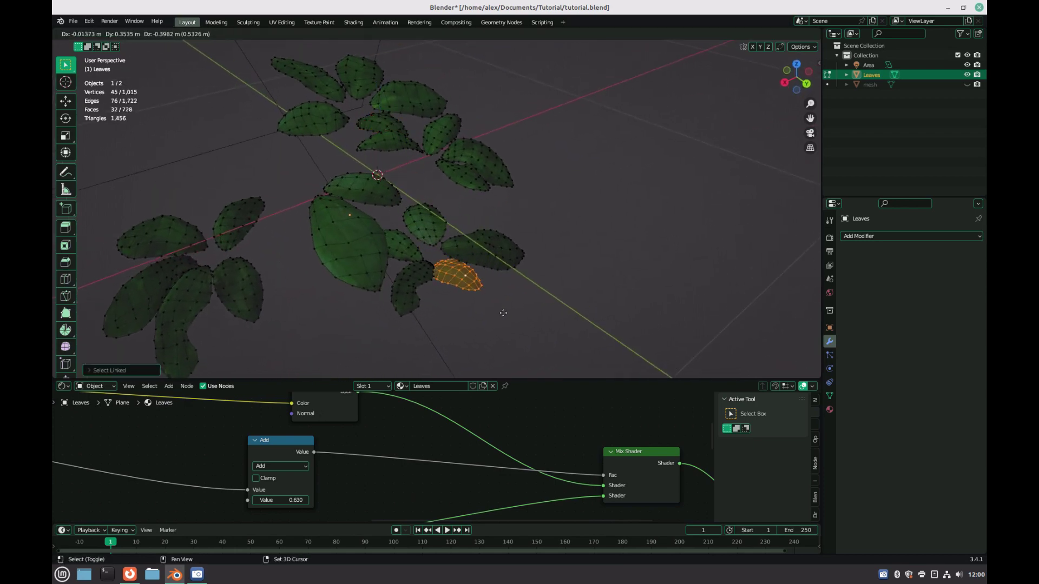
right_click(501, 310)
middle_click_drag(500, 310, 557, 255)
key("g")
left_click(352, 218)
scroll(391, 215, "up", 5)
key("r")
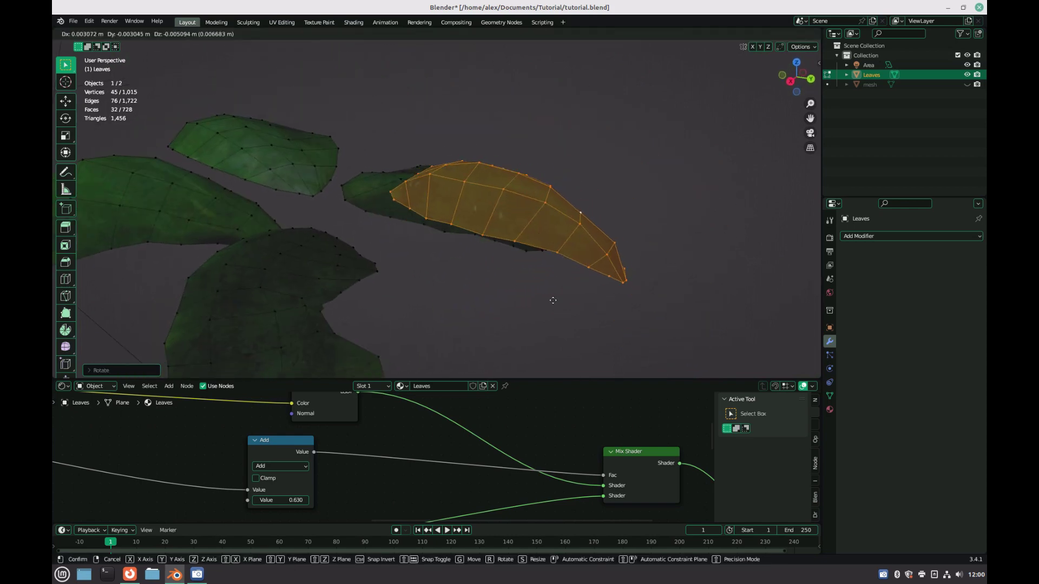
left_click(550, 307)
Move the last copied leaf into its final position
key("g")
left_click(551, 307)
middle_click_drag(550, 307, 557, 255)
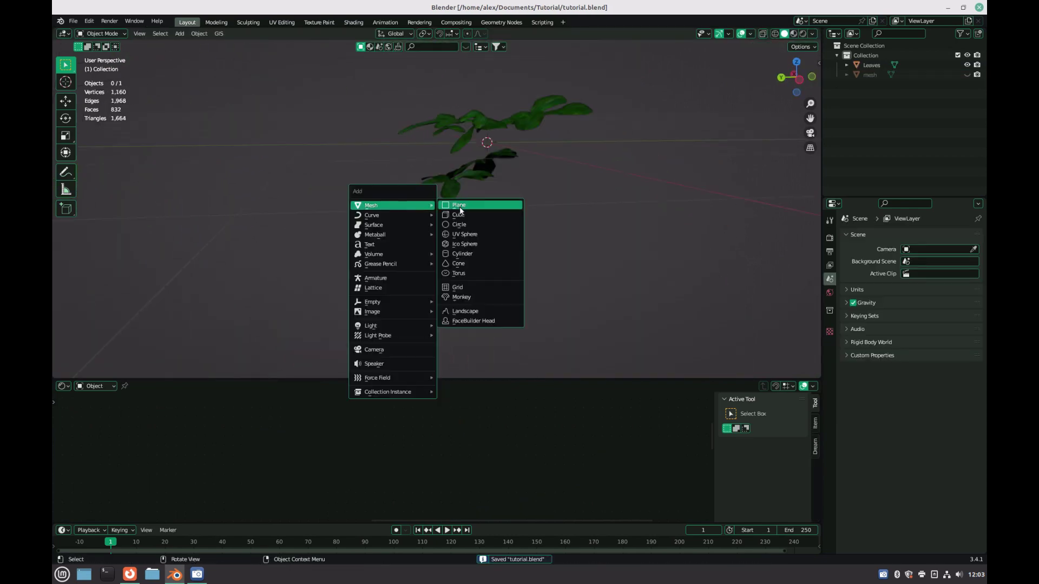
Add a plane below the leaves and collapse its mesh to a single vertex
left_click(459, 207)
middle_click_drag(413, 294, 429, 157)
left_click_drag(428, 157, 420, 265)
key("Tab")
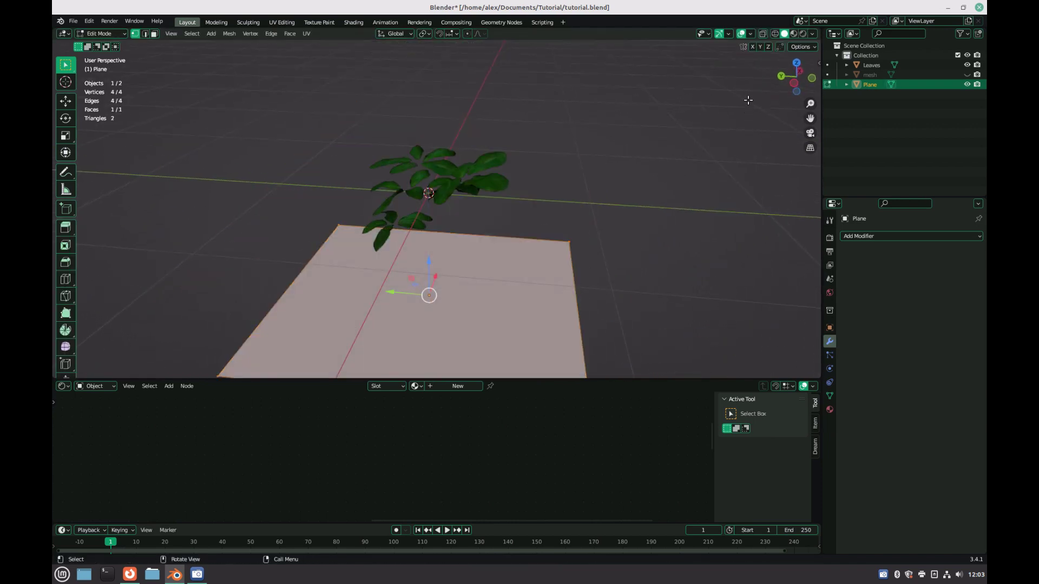
key("x")
left_click(639, 224)
key("Tab")
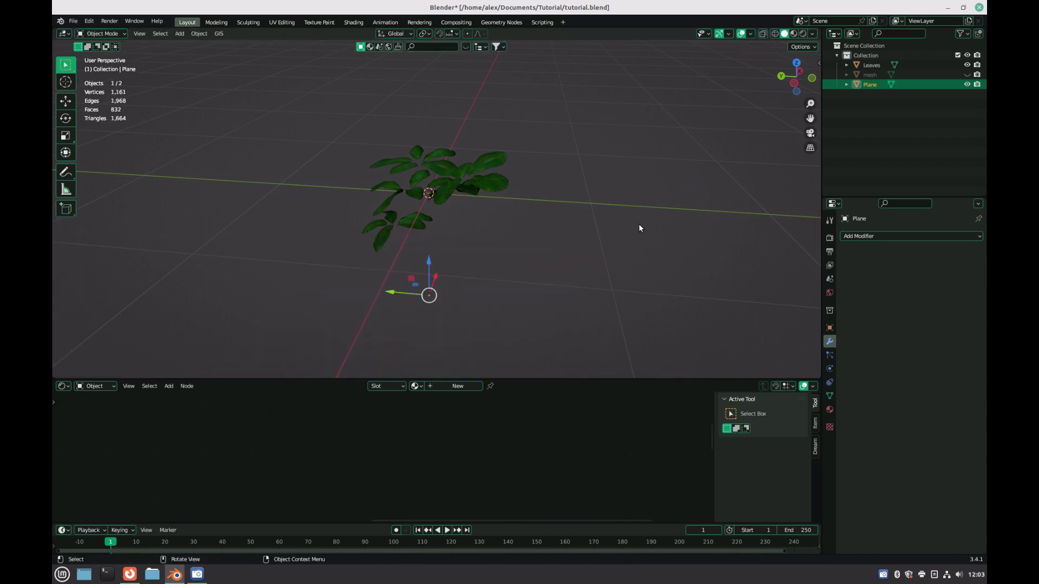
middle_click_drag(639, 223, 322, 293)
key("g")
key("Escape")
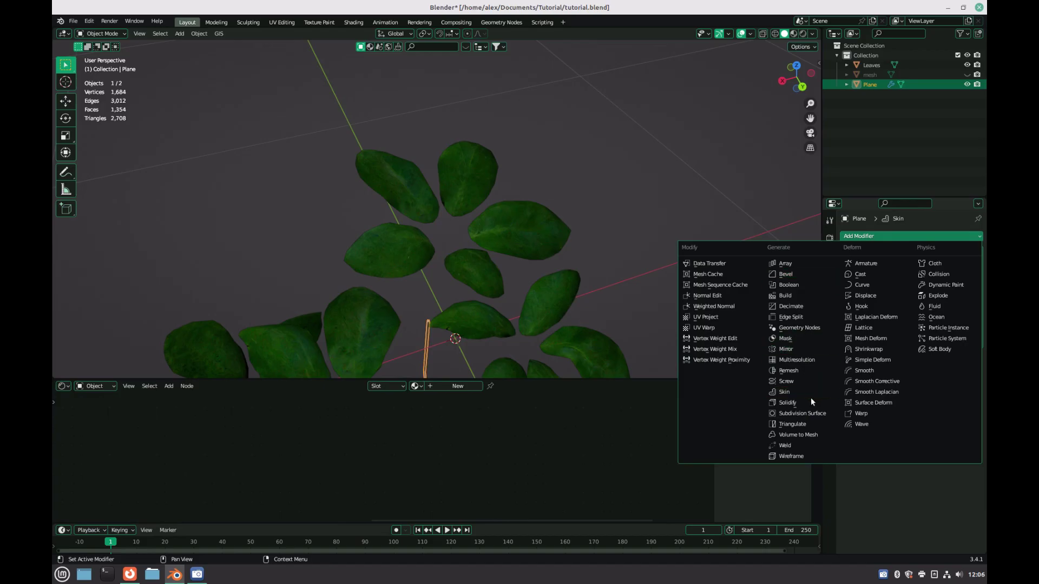
Add a Subdivision modifier and move it above Skin in the stack
left_click(814, 415)
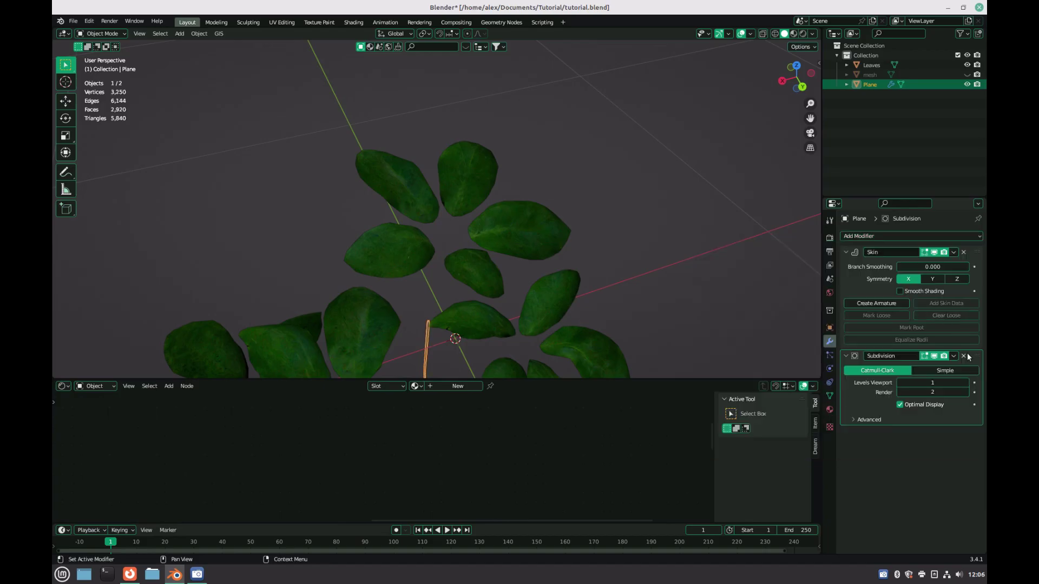
left_click_drag(969, 353, 969, 253)
middle_click_drag(469, 291, 527, 196)
Extend the stem upward with new vertex segments and thicken it at a selected vertex
key("Tab")
key("KP_Decimal")
key("g")
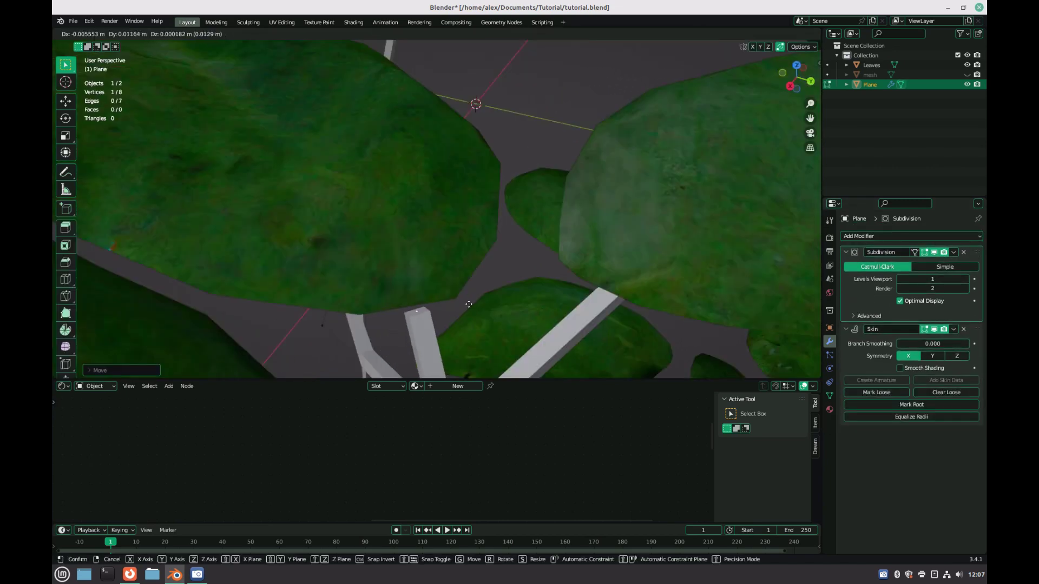
middle_click_drag(479, 260, 380, 352)
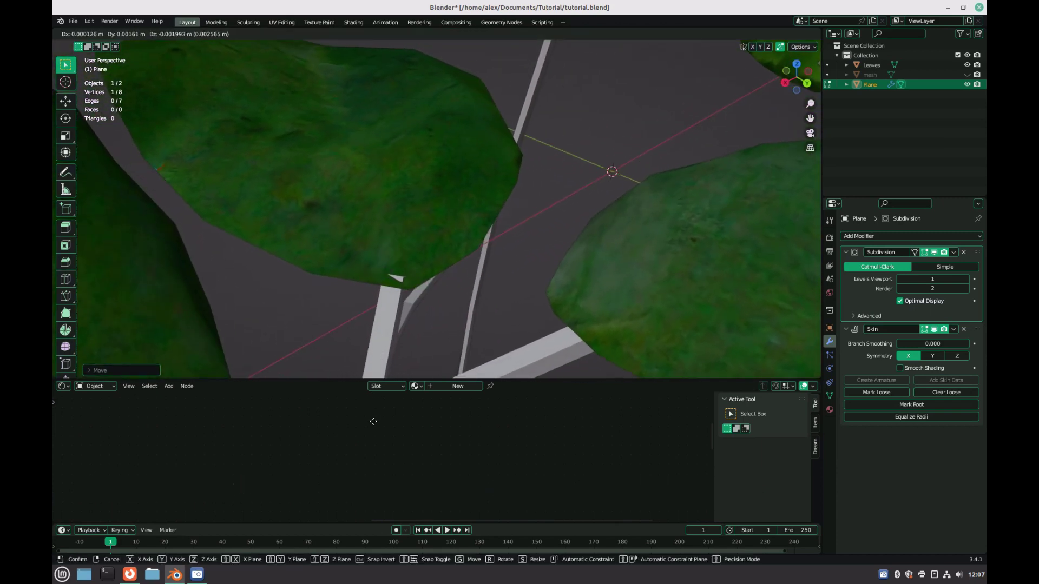
left_click(394, 457)
scroll(399, 239, "down", 3)
middle_click_drag(399, 239, 428, 228)
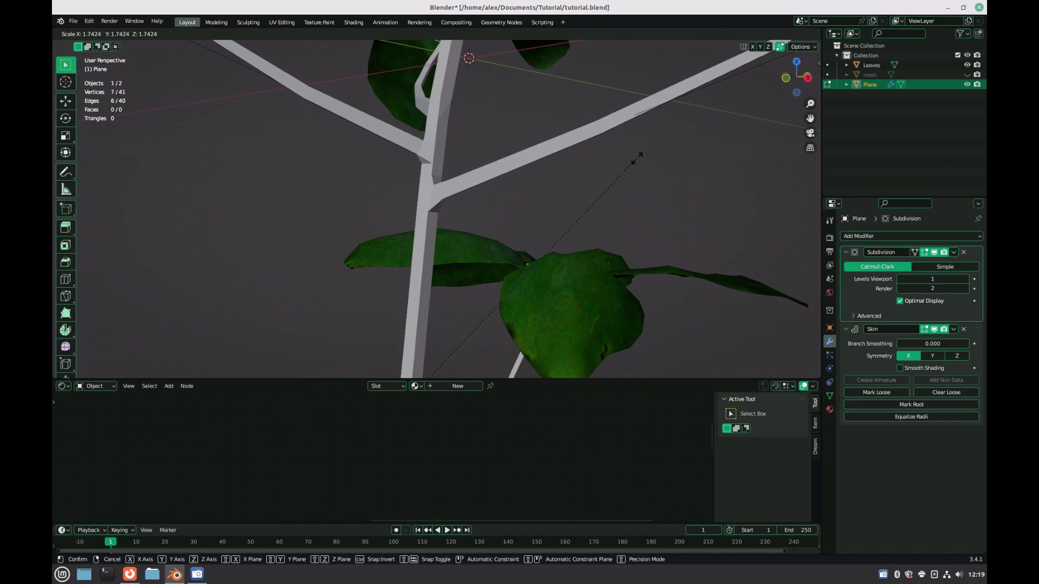
left_click(638, 158)
scroll(637, 158, "down", 5)
middle_click_drag(638, 158, 434, 287)
key("s")
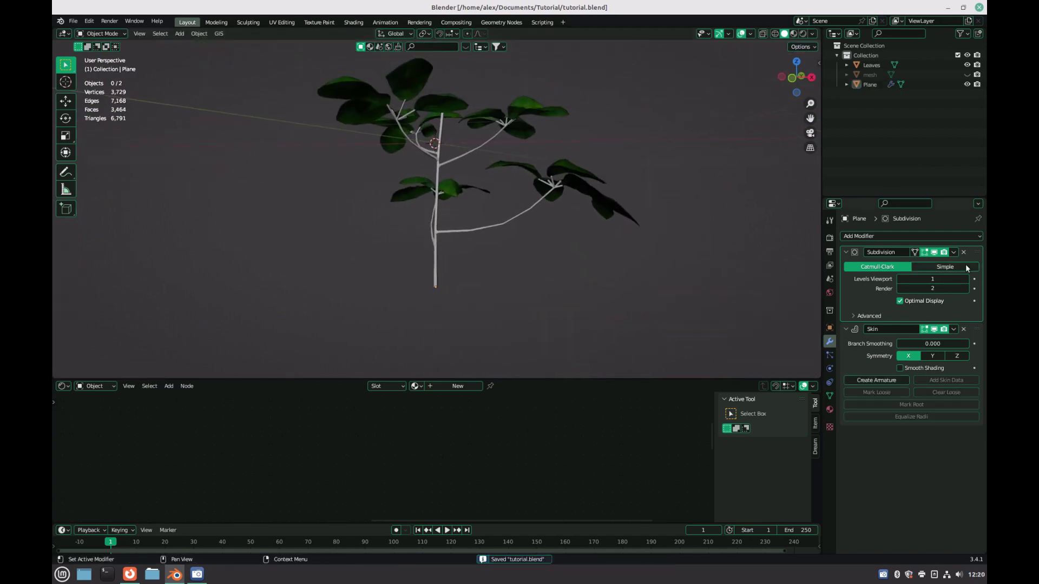
Apply the Subdivision and Skin modifiers on the branches
left_click(954, 253)
left_click(945, 263)
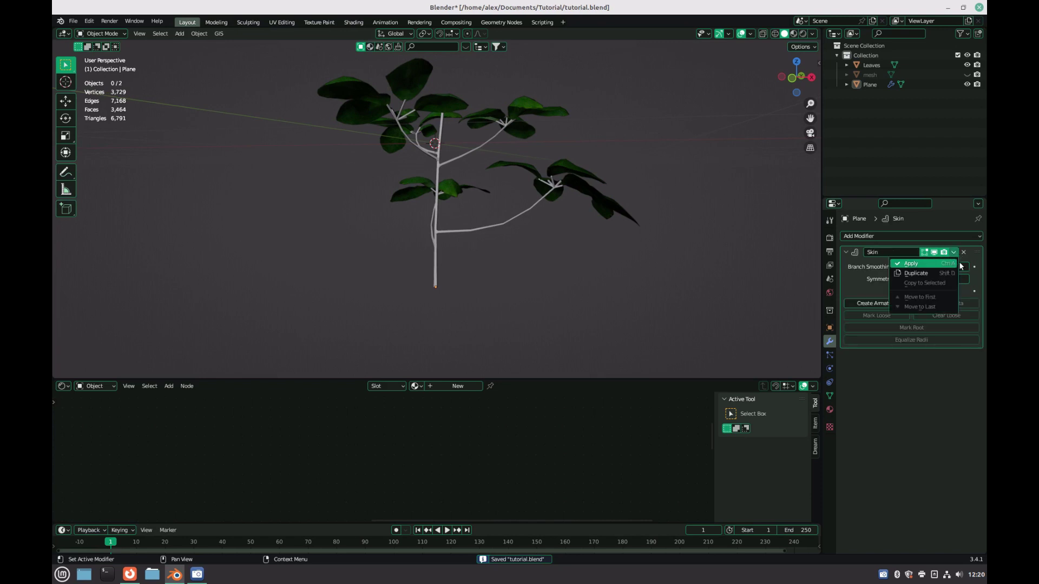
left_click(933, 266)
scroll(505, 249, "up", 6)
Select the stem object, view it in perspective and save the project
left_click(419, 308)
right_click(414, 325)
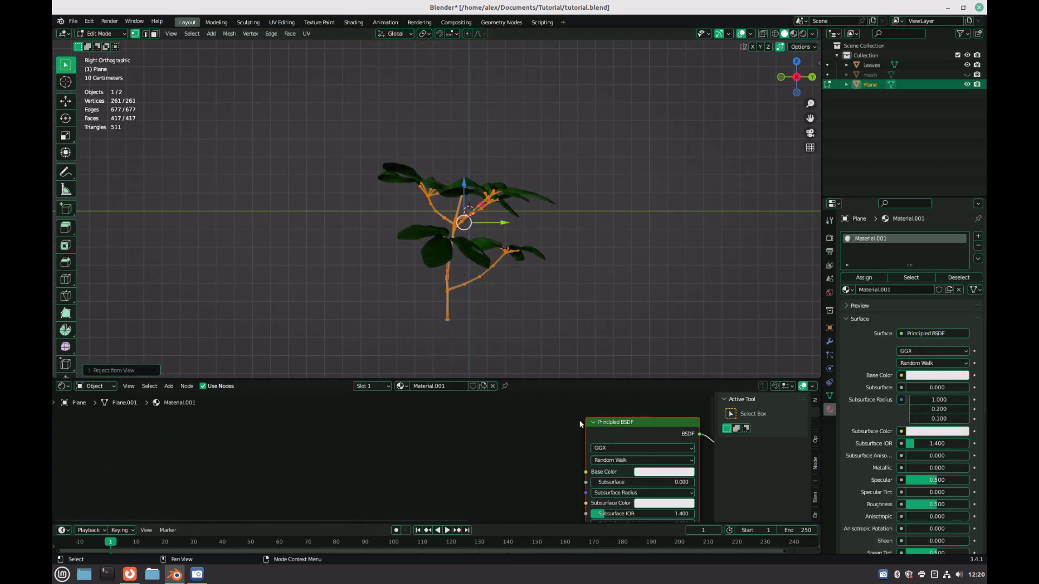
middle_click_drag(558, 303, 558, 322)
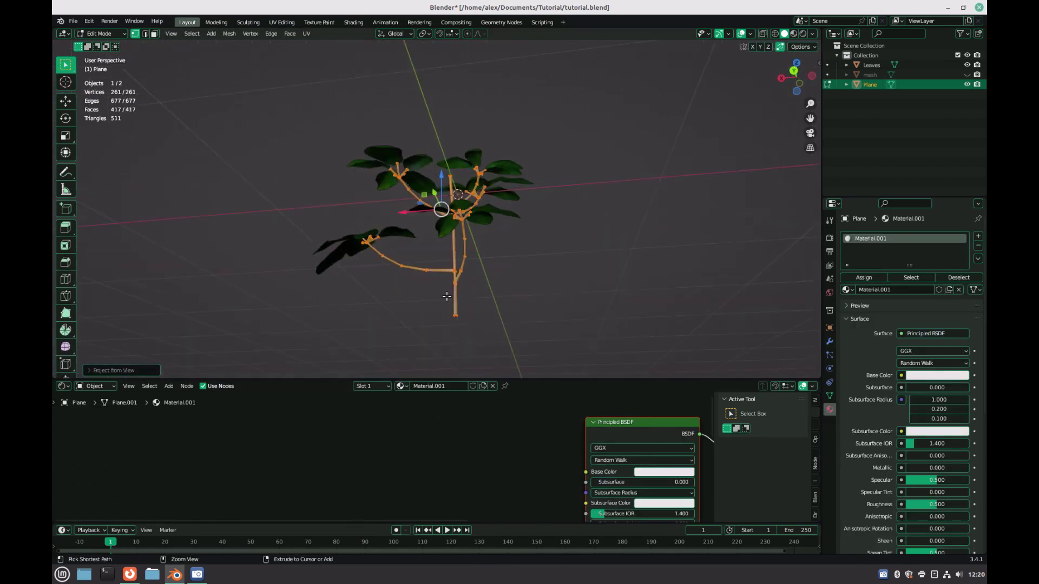
scroll(558, 323, "up", 6)
key("ctrl+s")
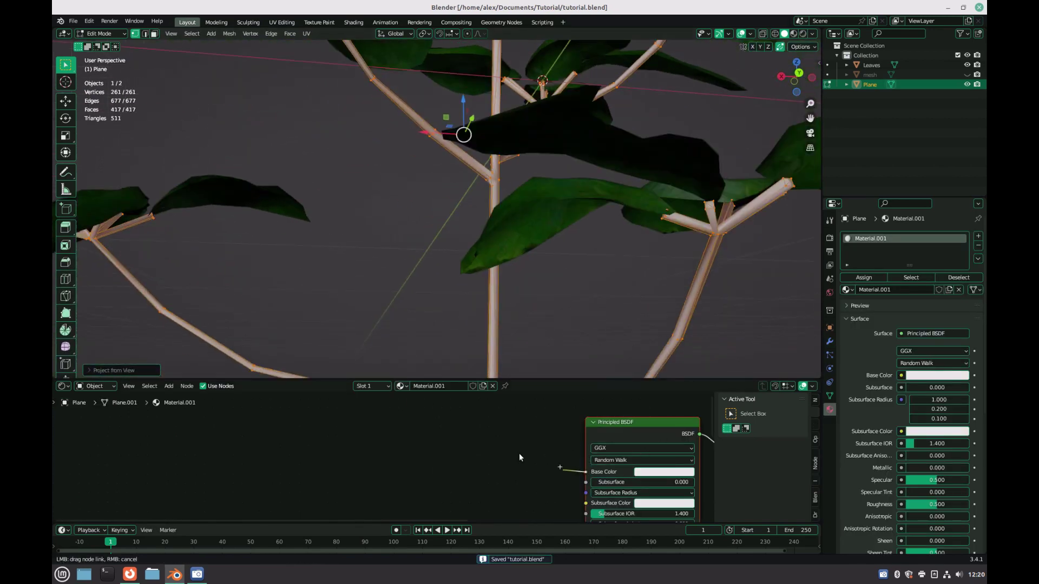
Feed an Image Texture of IMG_7201.jpg into Base Color and switch to UV Editing
left_click_drag(493, 461, 493, 461)
type("ima")
key("Return")
left_click(314, 433)
left_click(331, 427)
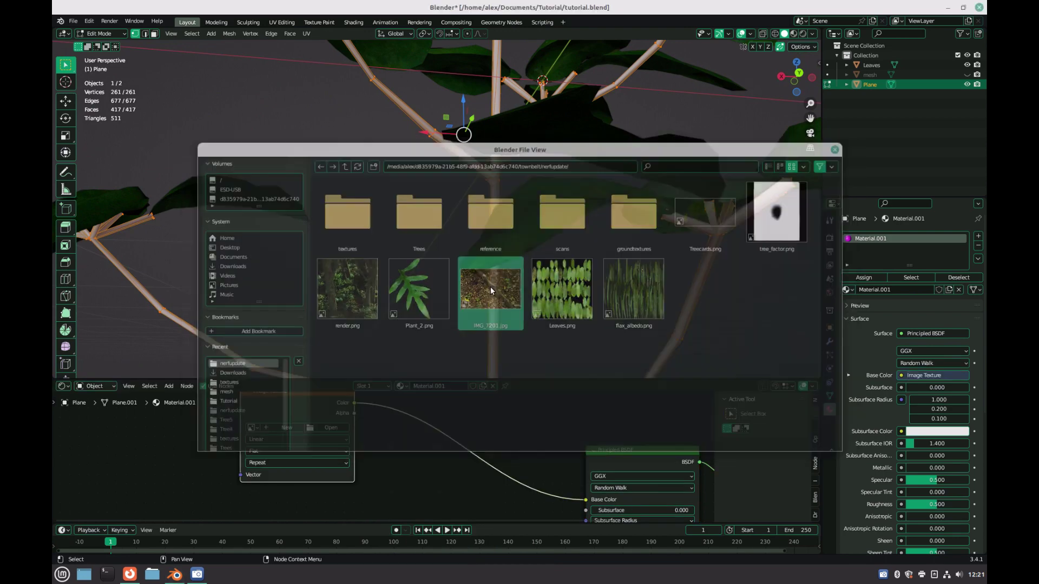
double_click(491, 291)
middle_click_drag(289, 387, 335, 433)
left_click(282, 22)
Rotate the branch UV island, narrow it along X, and turn it diagonal
key("r")
left_click(303, 165)
key("s")
key("x")
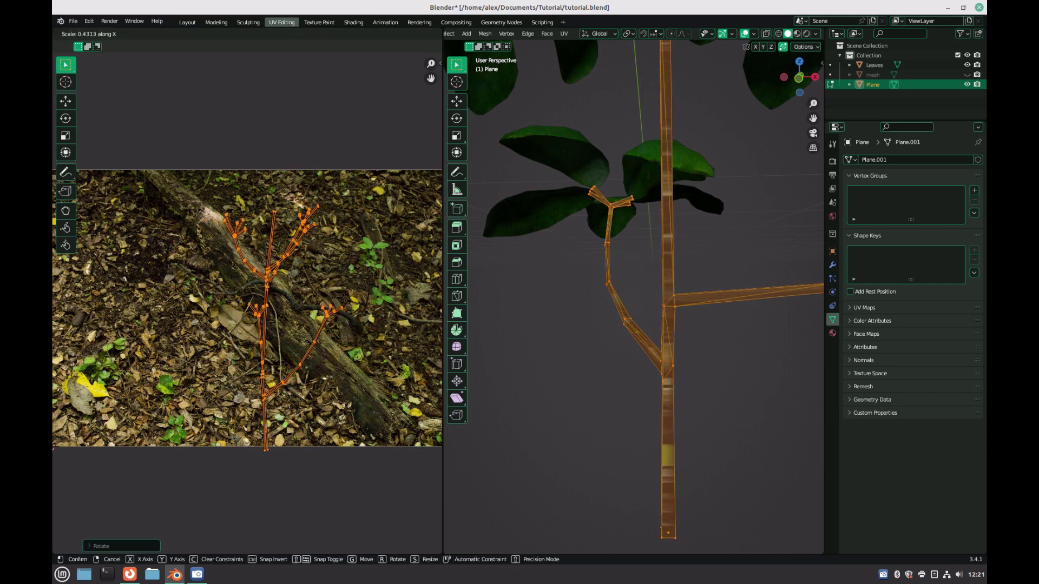
left_click(276, 318)
key("r")
left_click(285, 253)
Shrink the UV island and move it onto the fallen branch in the photo
key("g")
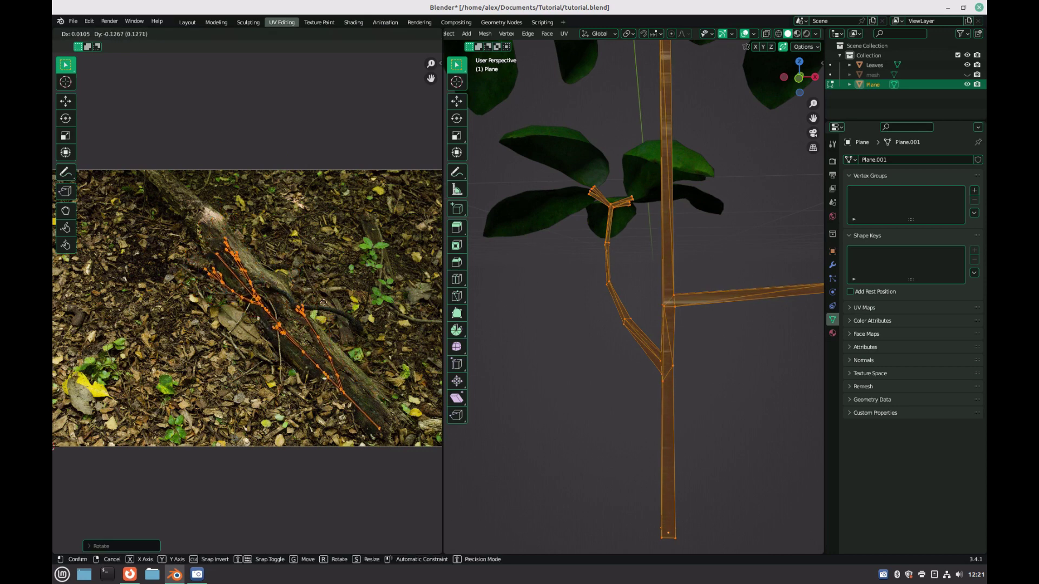
left_click(323, 302)
key("s")
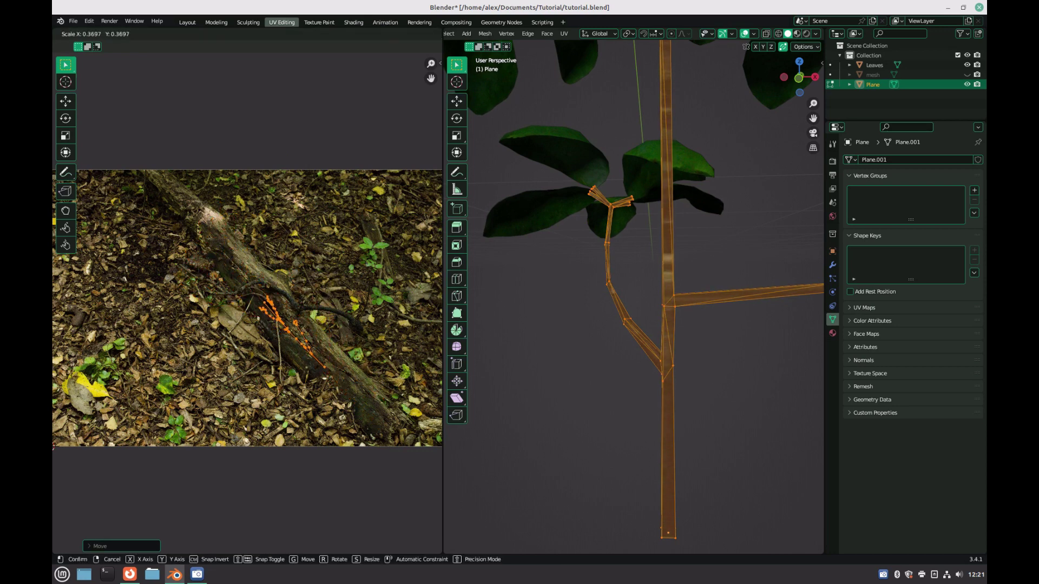
left_click(302, 322)
key("g")
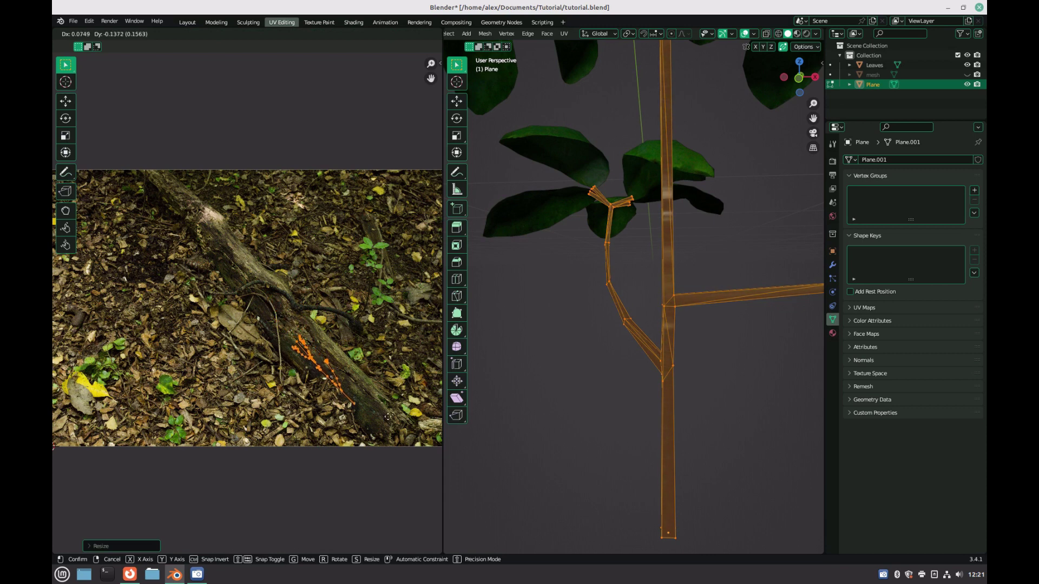
left_click(386, 419)
key("g")
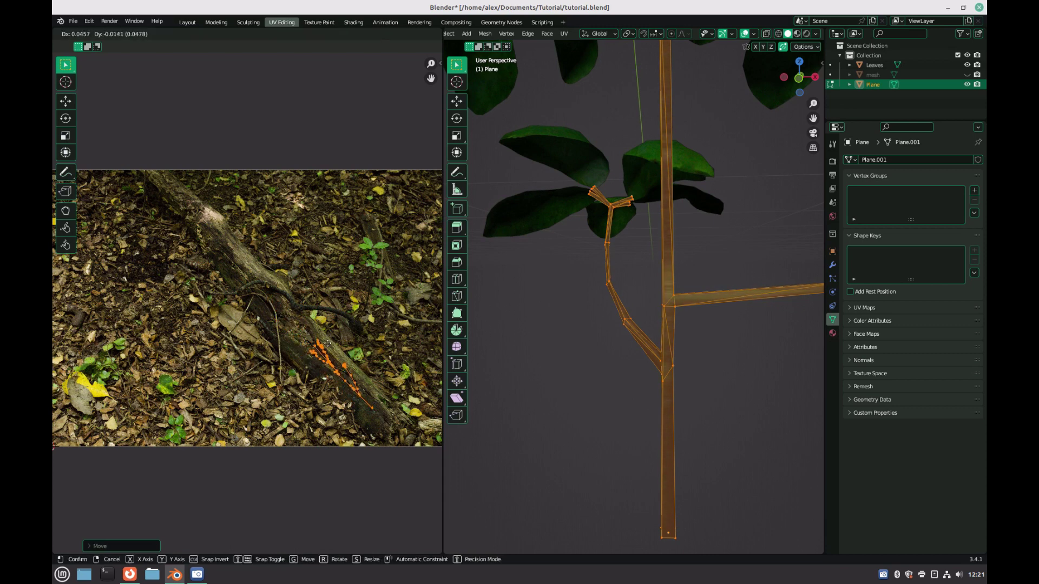
left_click(332, 338)
scroll(349, 349, "up", 5)
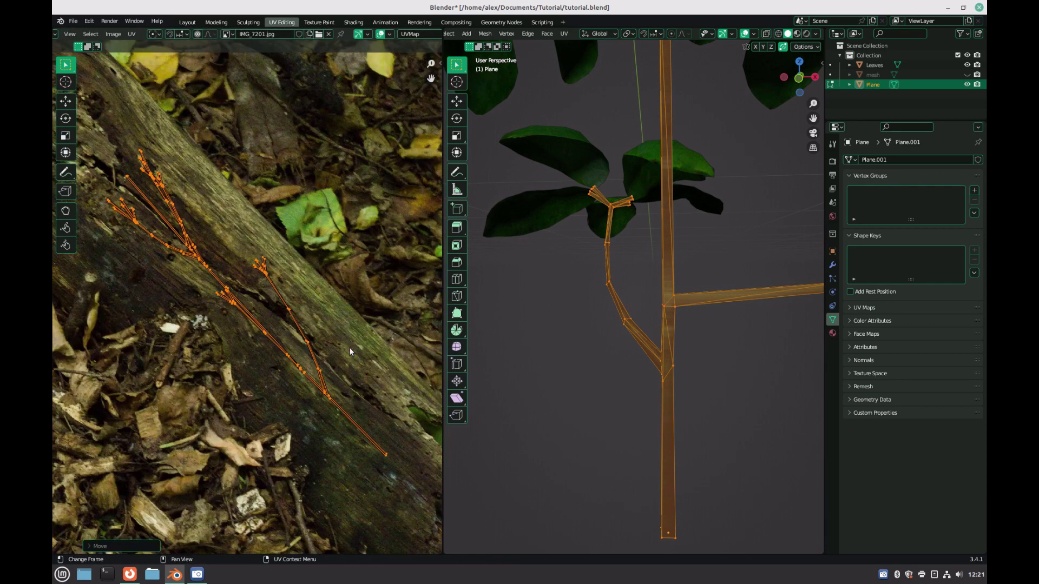
scroll(325, 319, "up", 2)
middle_click_drag(301, 287, 354, 330)
scroll(361, 317, "down", 5)
Nudge the UV island once more and clear the object selection
key("g")
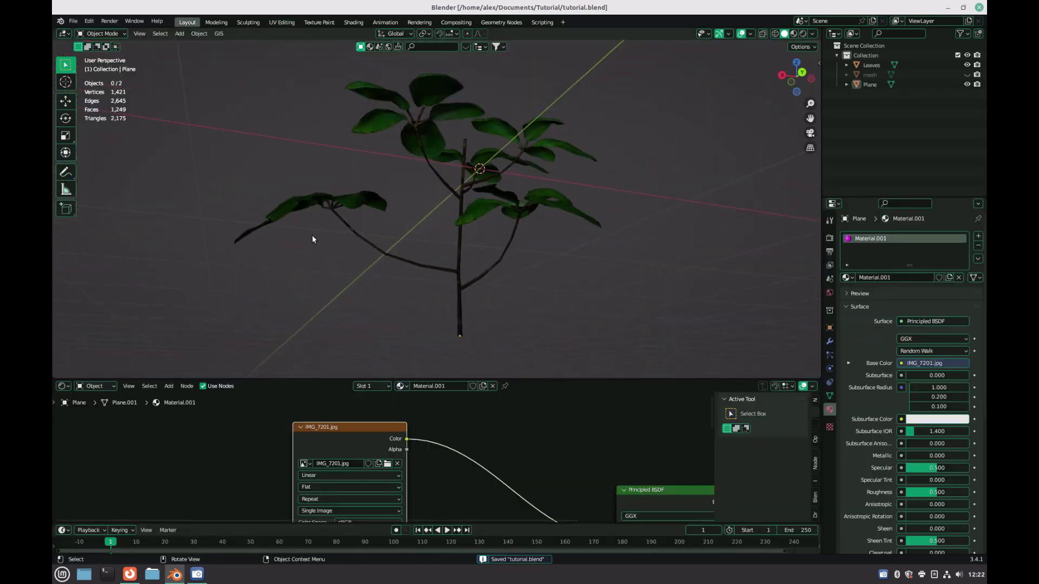
middle_click_drag(312, 239, 364, 221)
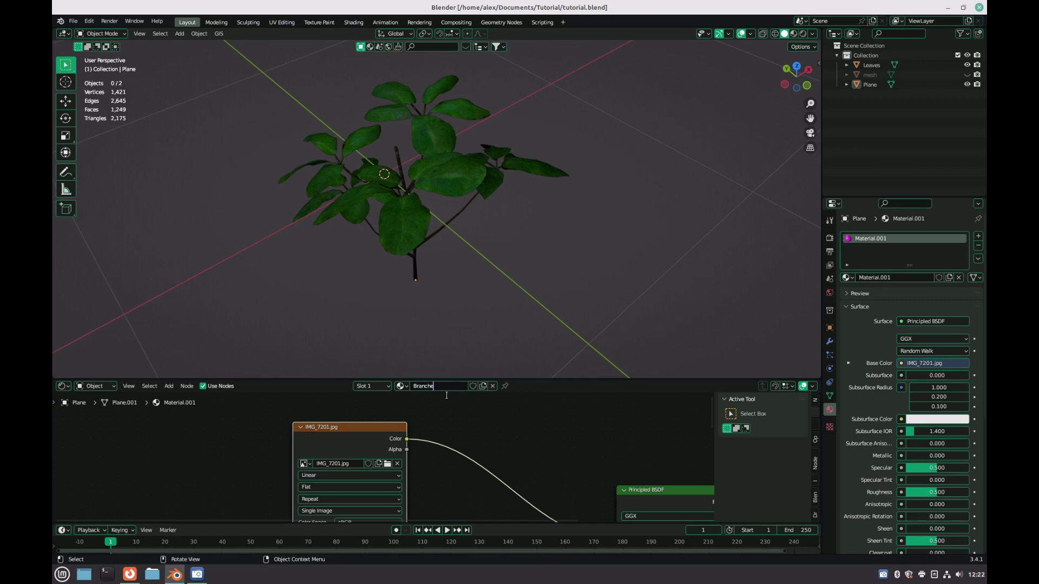
left_click(875, 67)
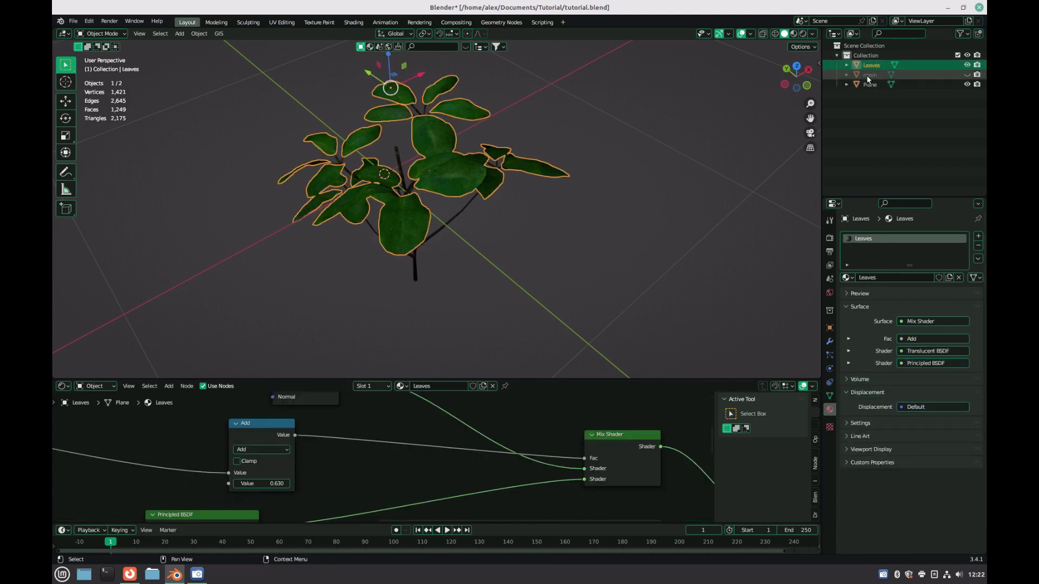
left_click(596, 214)
Select the branches with Leaves active and join them using Ctrl+J
middle_click_drag(484, 227, 494, 283)
scroll(561, 207, "up", 3)
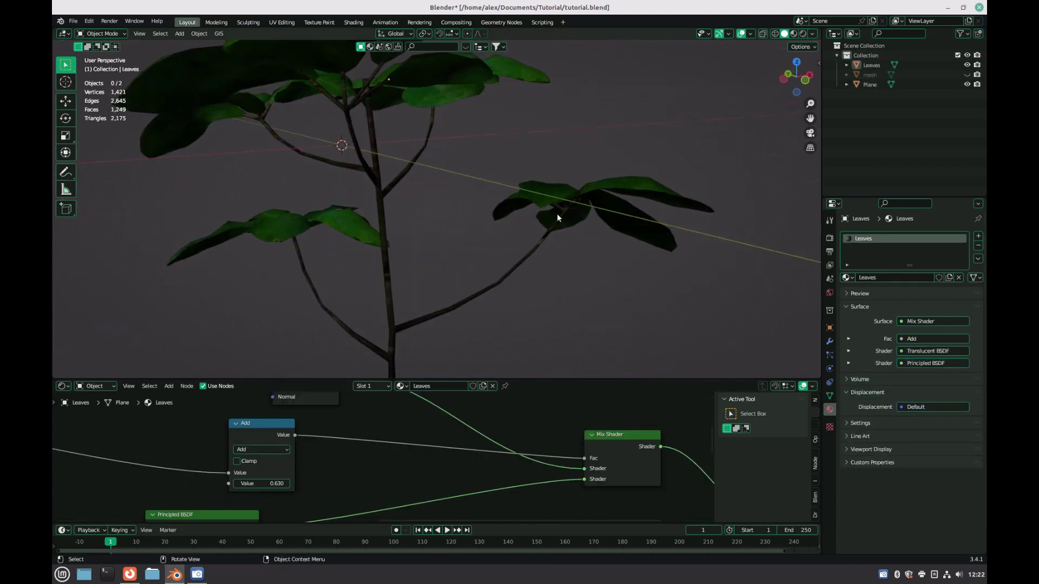
left_click(619, 192)
left_click(603, 212)
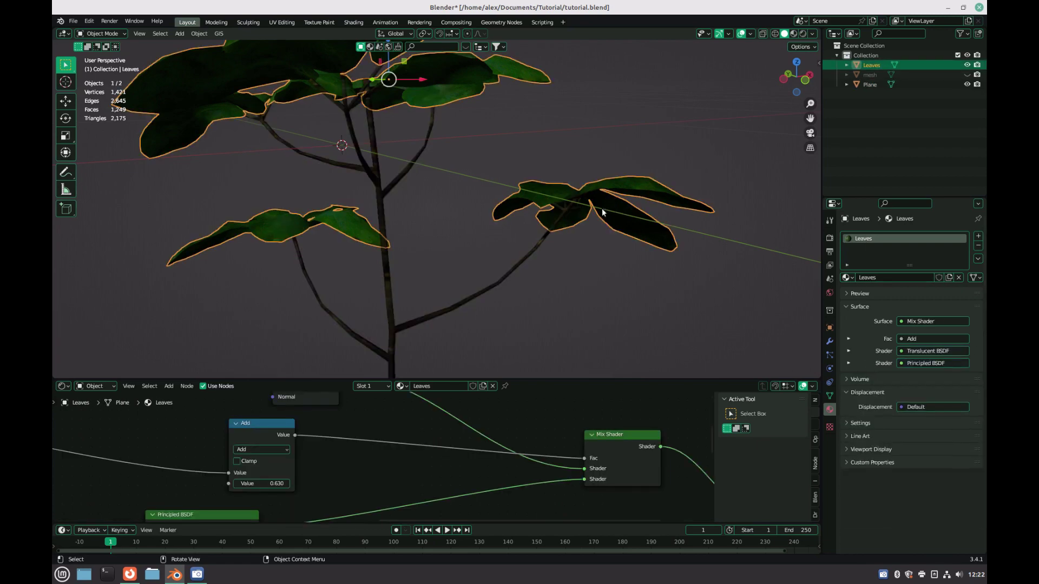
left_click(532, 245, "shift")
double_click(877, 85)
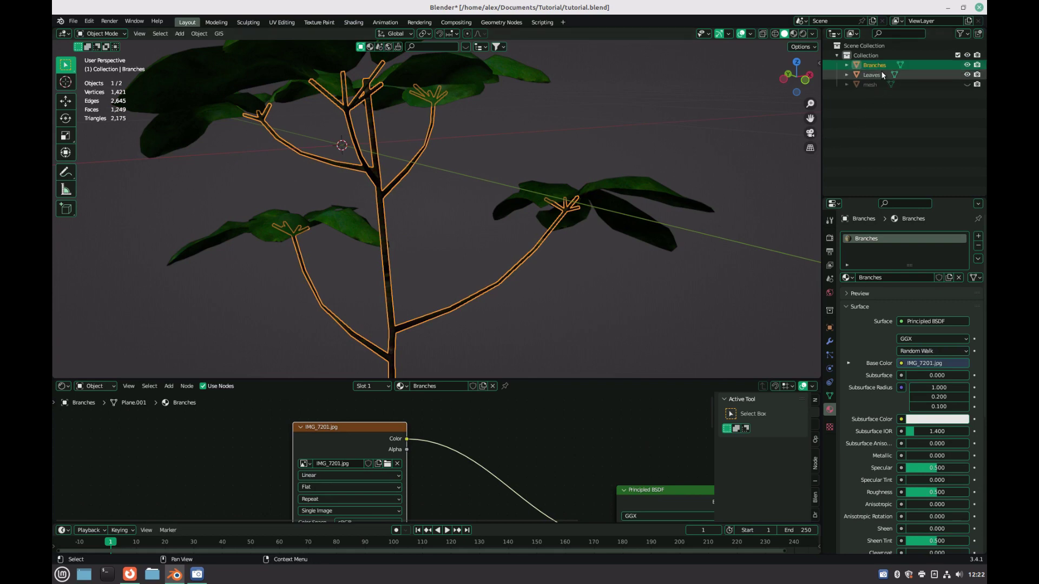
left_click(882, 75, "ctrl")
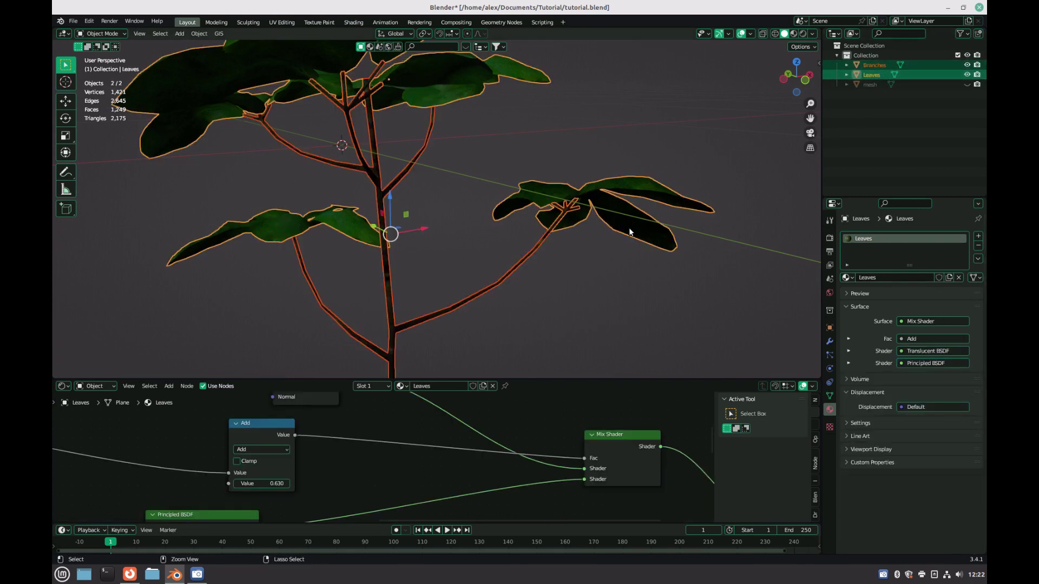
key("ctrl+j")
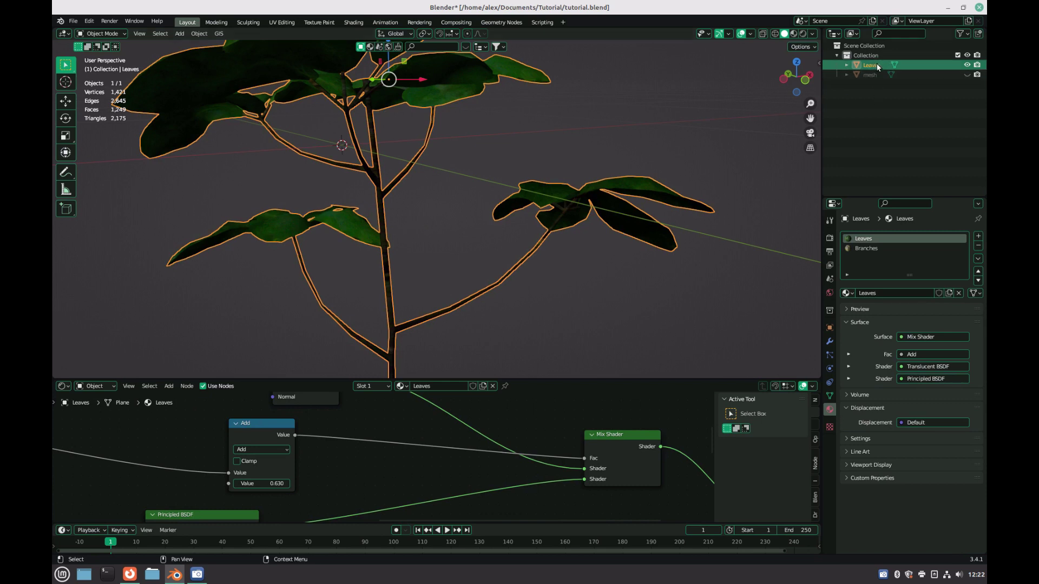
Name the joined object Plant and delete the leftover mesh object
type("Plant")
key("Return")
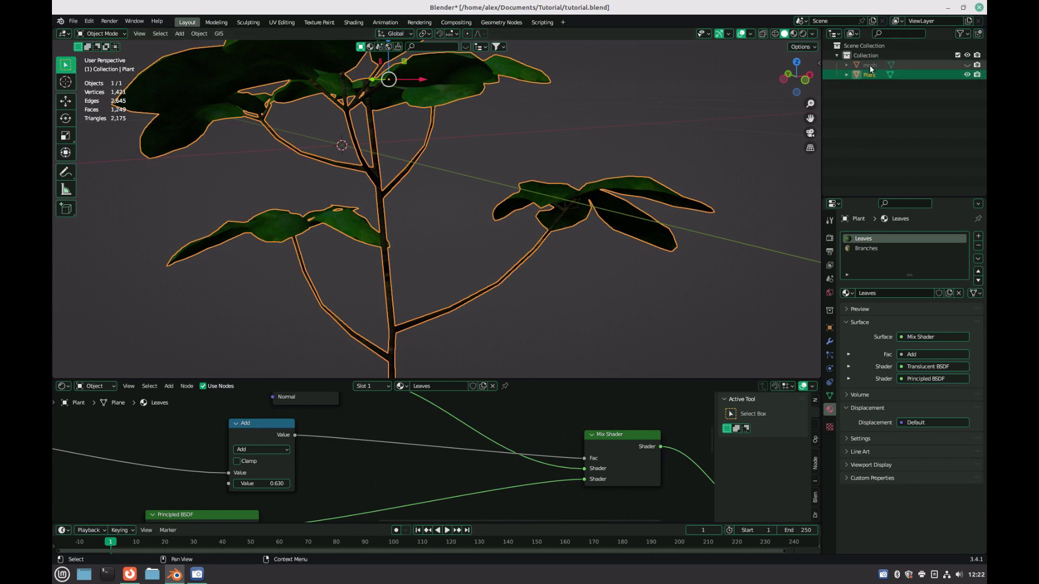
left_click(873, 66)
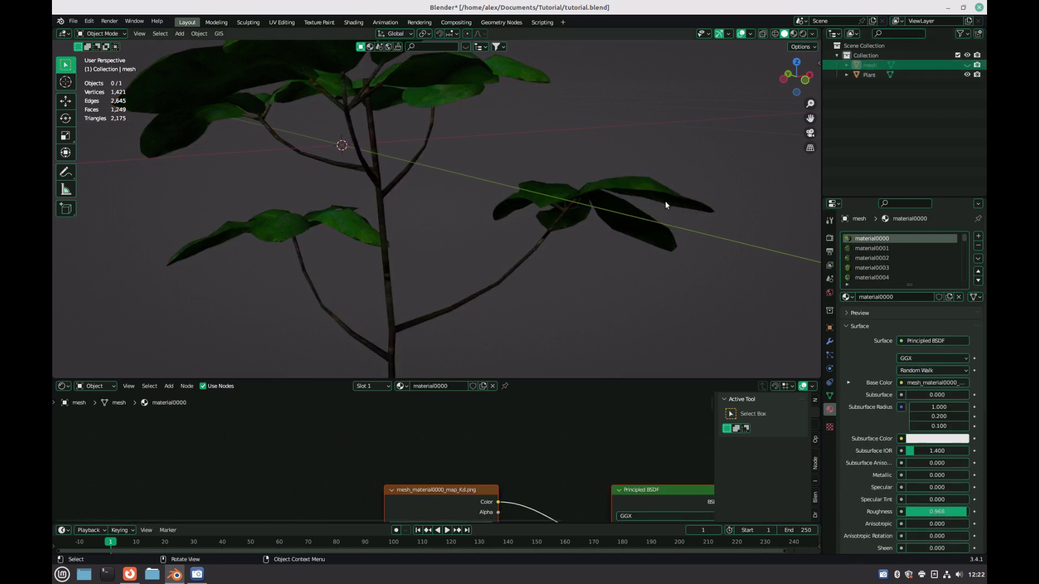
key("Delete")
scroll(476, 226, "down", 8)
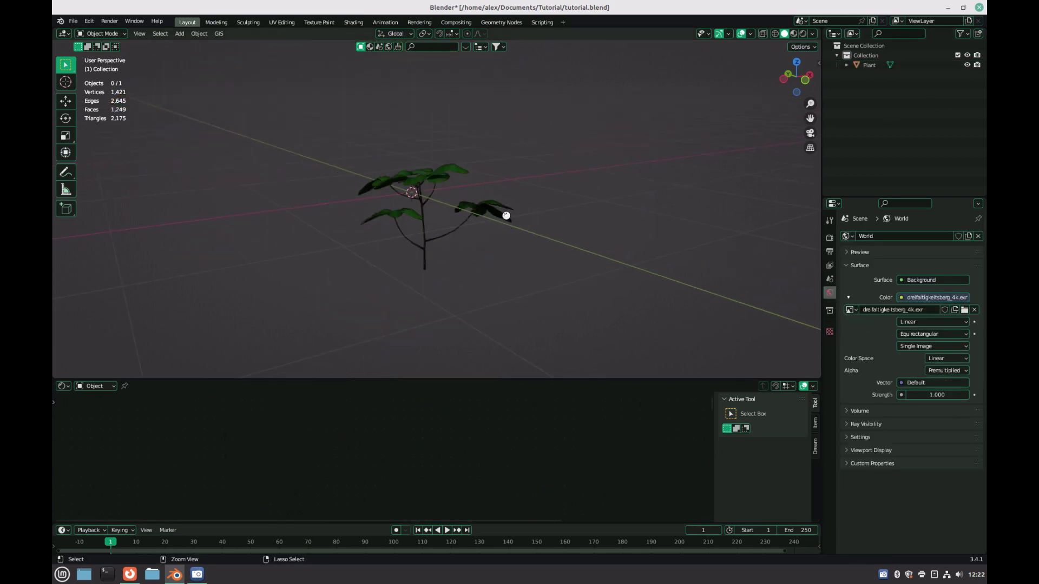
Save, then Un-Subdivide the leaves with 2 iterations and leave Edit Mode
key("ctrl+s")
middle_click_drag(510, 203, 446, 244)
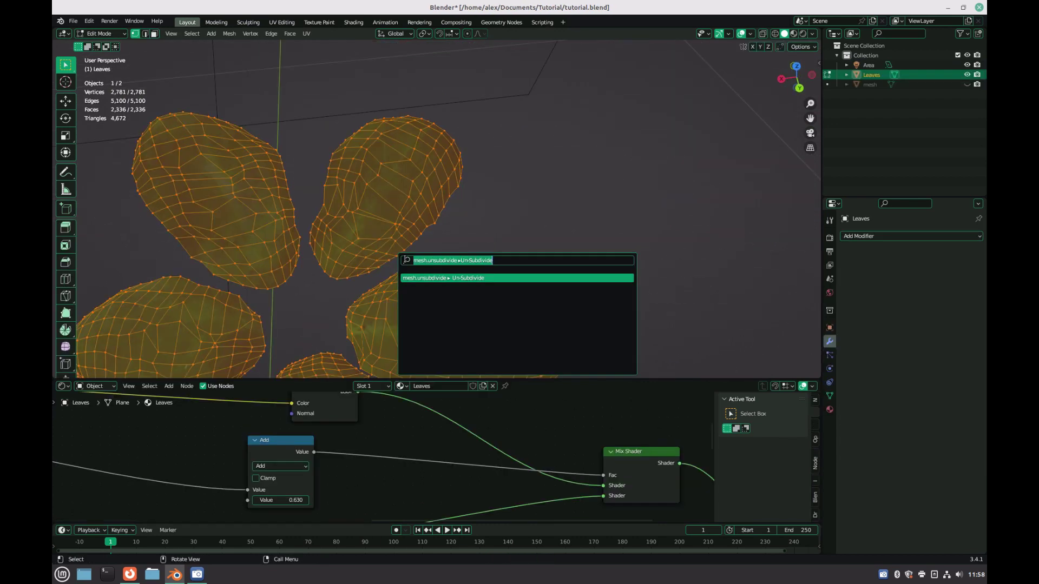
key("Return")
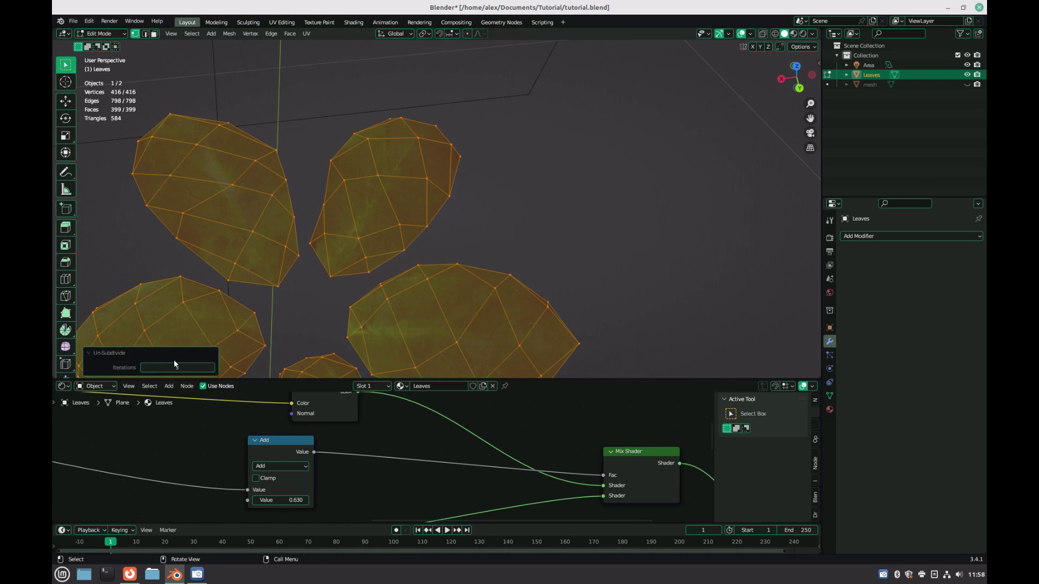
type("2")
key("Return")
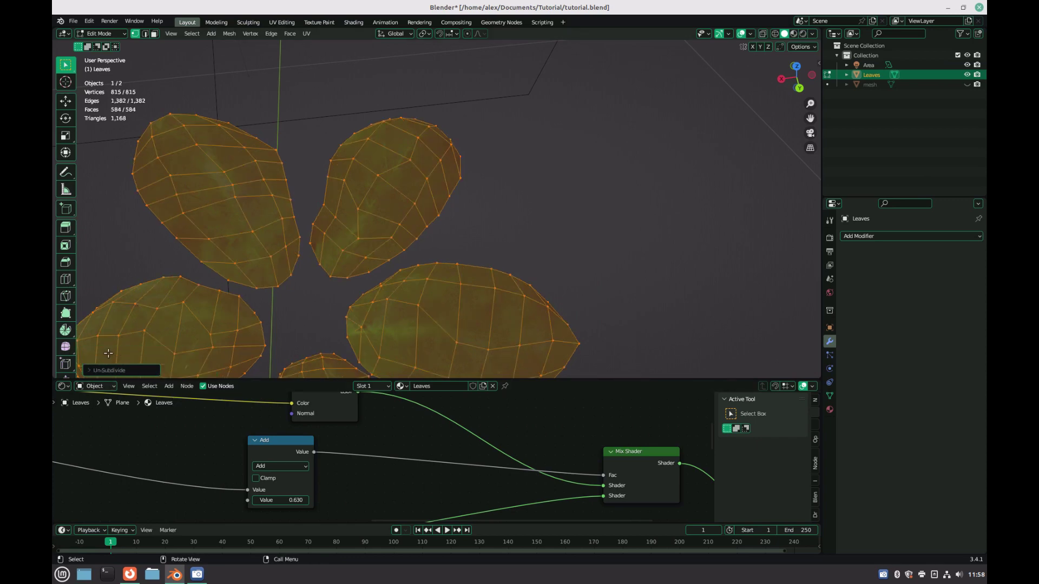
key("Tab")
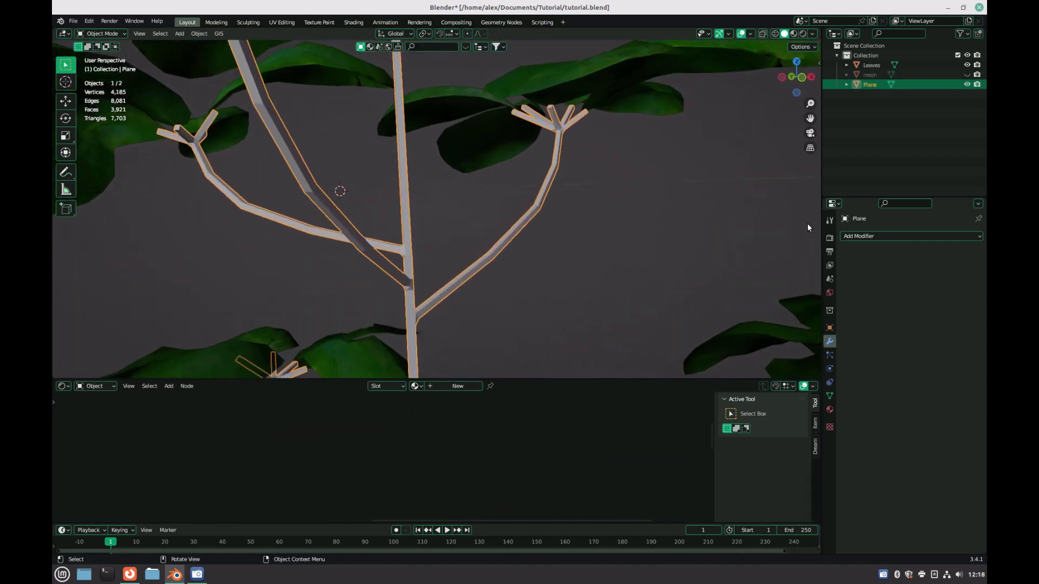
Add a Decimate modifier (ratio 0.1) to the branches and view in wireframe
left_click(881, 237)
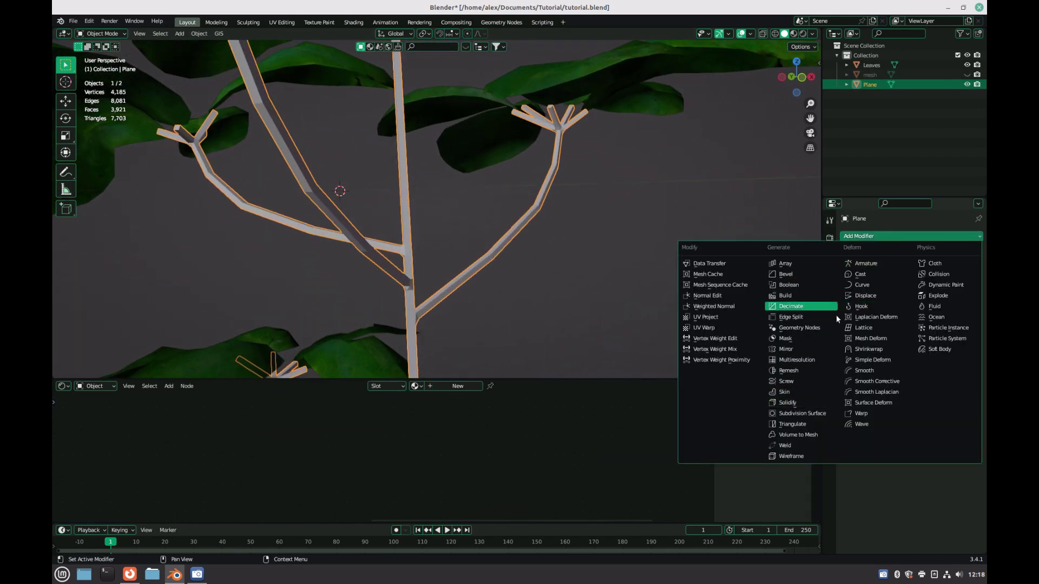
left_click(817, 306)
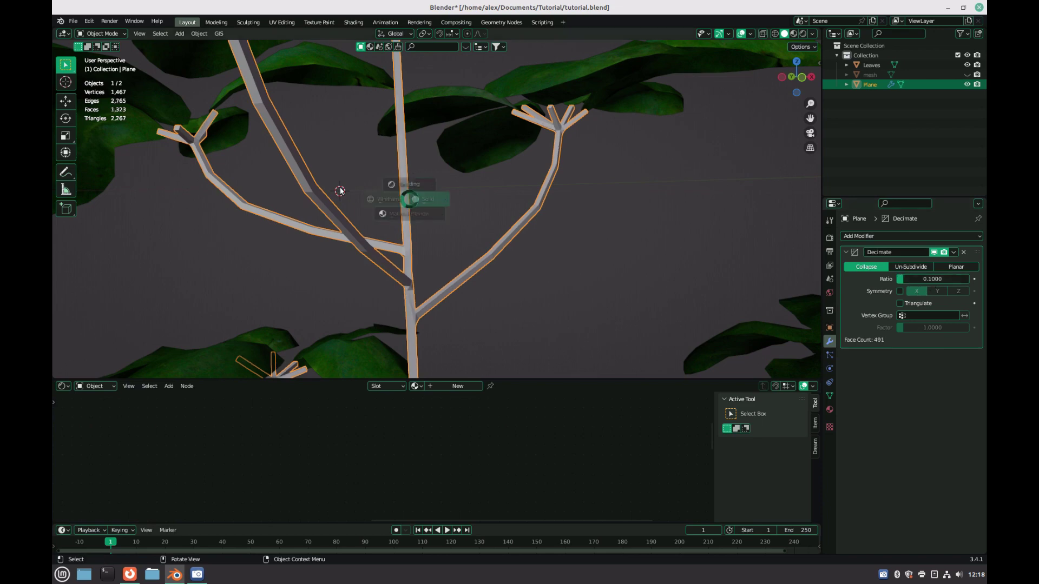
left_click(301, 190)
scroll(324, 192, "down", 8)
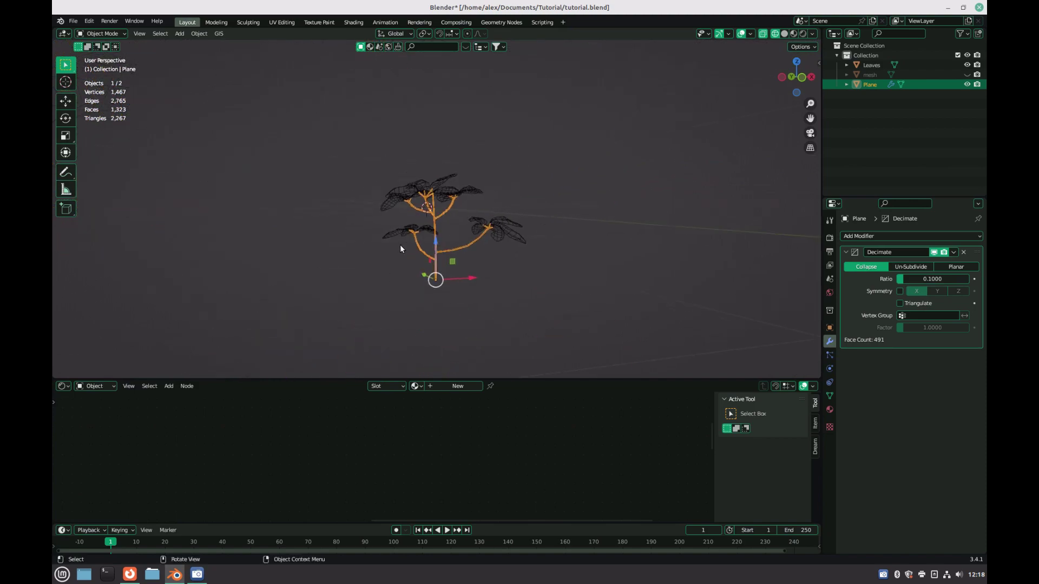
middle_click_drag(404, 249, 388, 281)
scroll(387, 281, "up", 8)
middle_click_drag(437, 187, 397, 303)
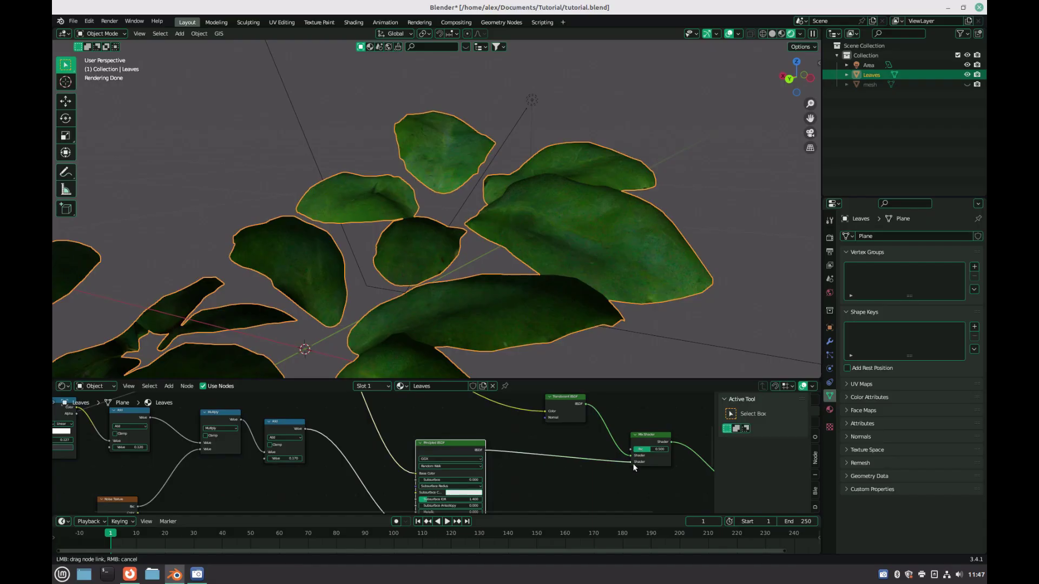
Connect a shader to the leaves Mix Shader's second Shader socket and link the Add node
left_click_drag(633, 464, 631, 462)
scroll(488, 401, "down", 1)
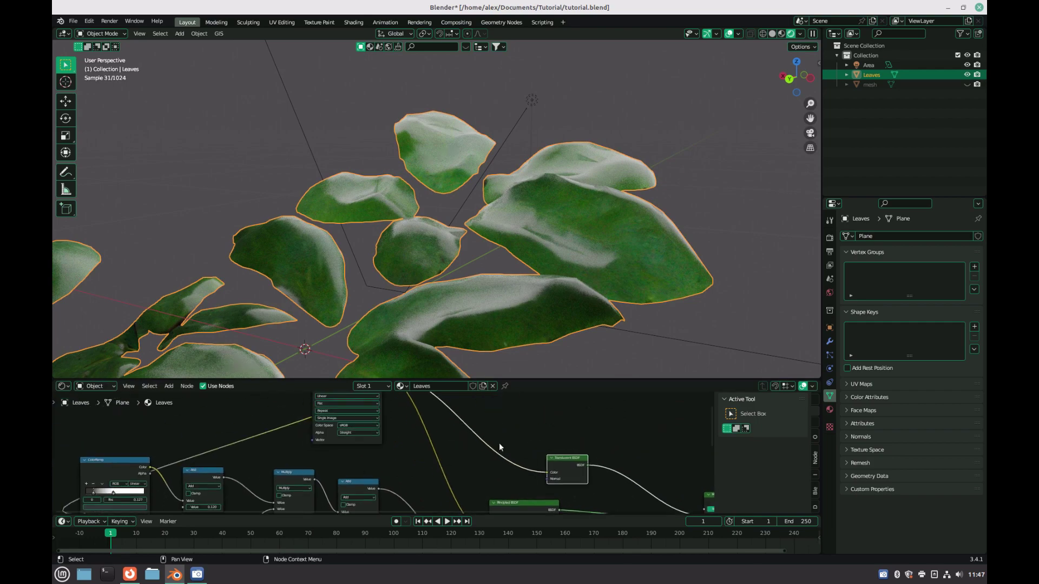
middle_click_drag(495, 431, 303, 442)
left_click(285, 433)
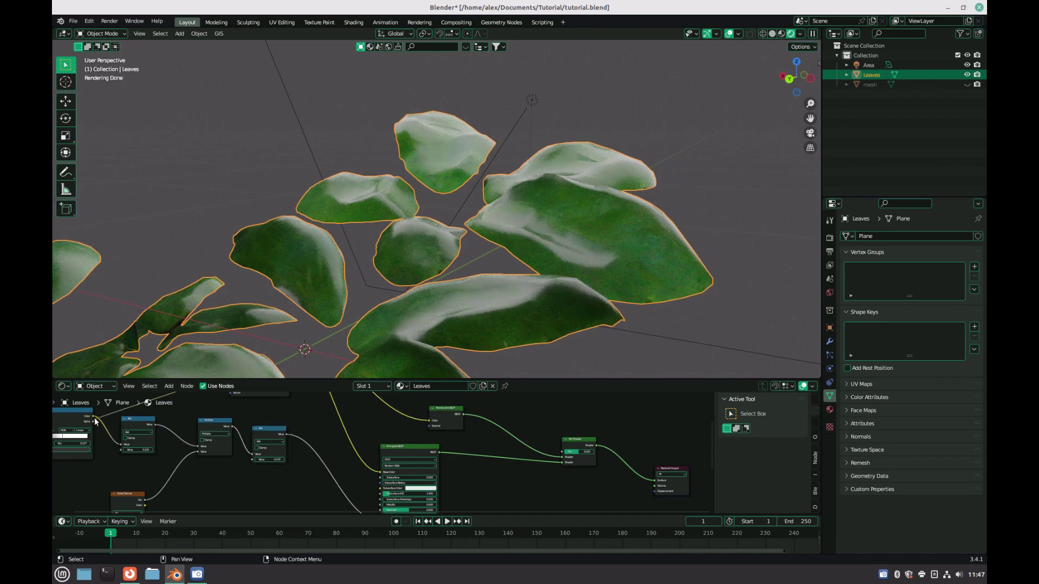
left_click_drag(92, 419, 231, 467)
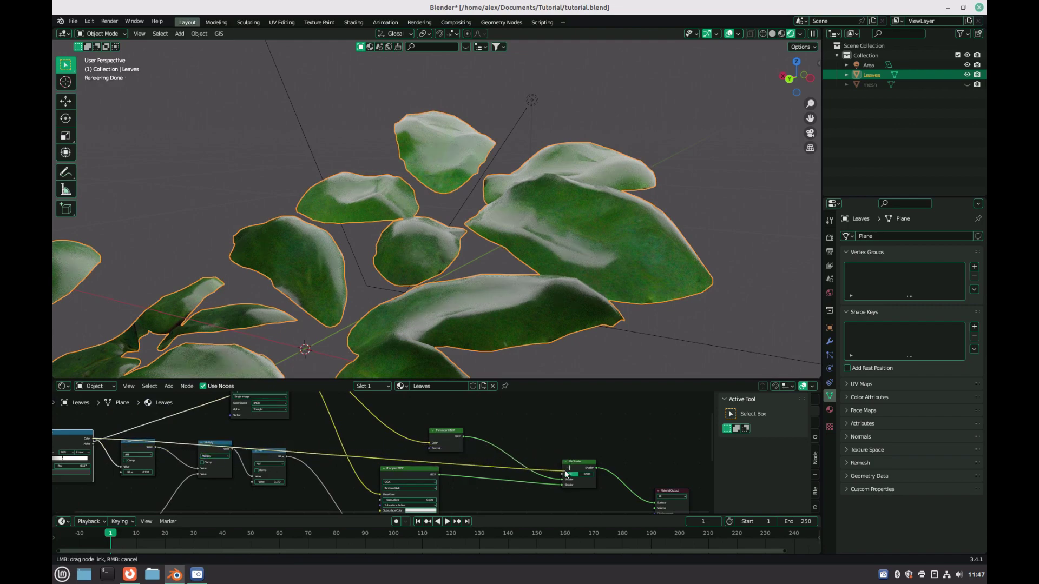